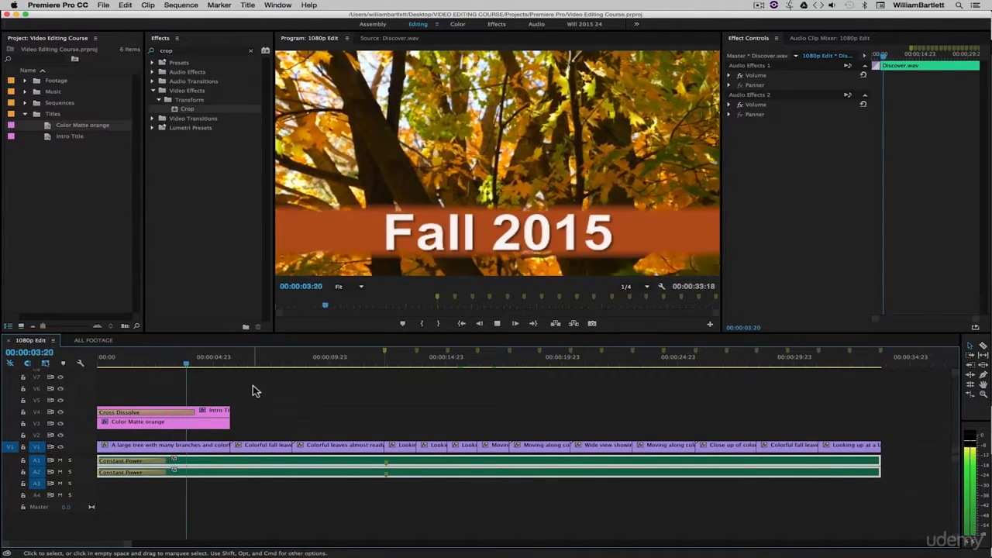
Step: Trim the start of the music on A1 and A2 to about three seconds in and play the sequence from the beginning
key(space)
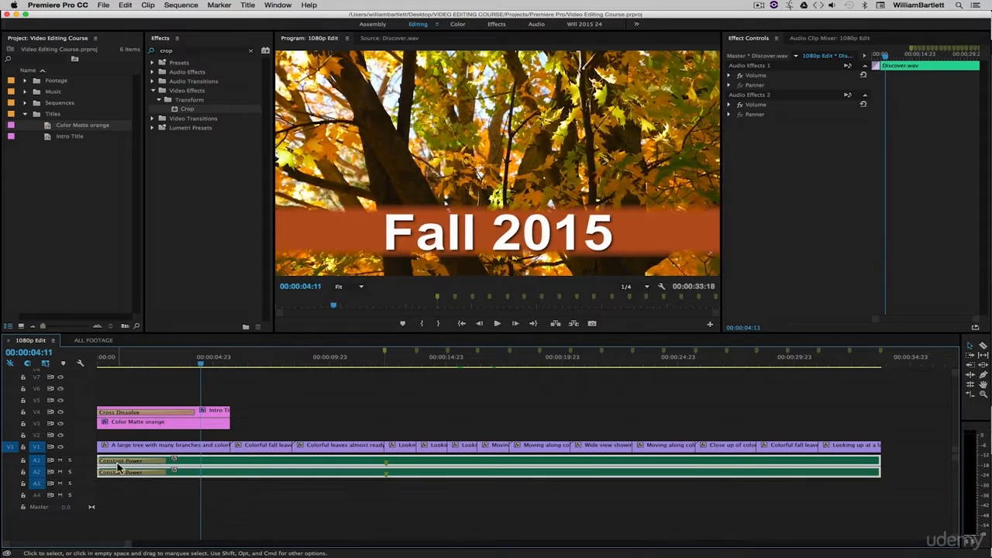
drag(102, 461, 167, 461)
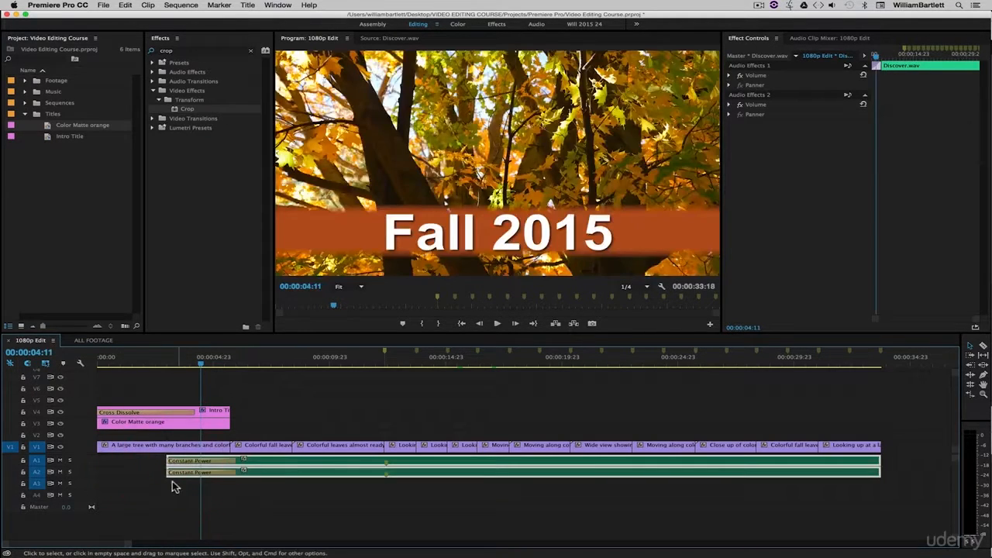
click(170, 461)
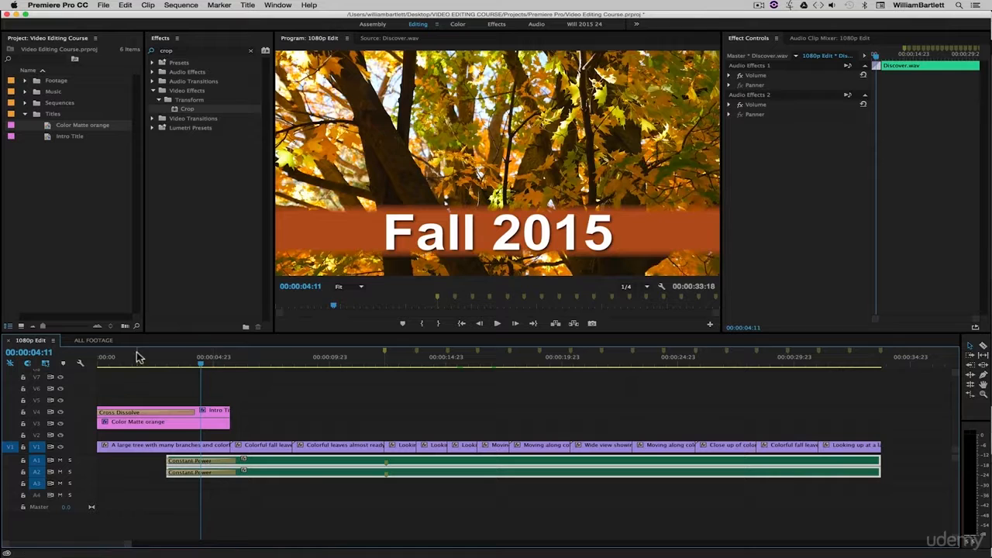
click(189, 362)
key(Home)
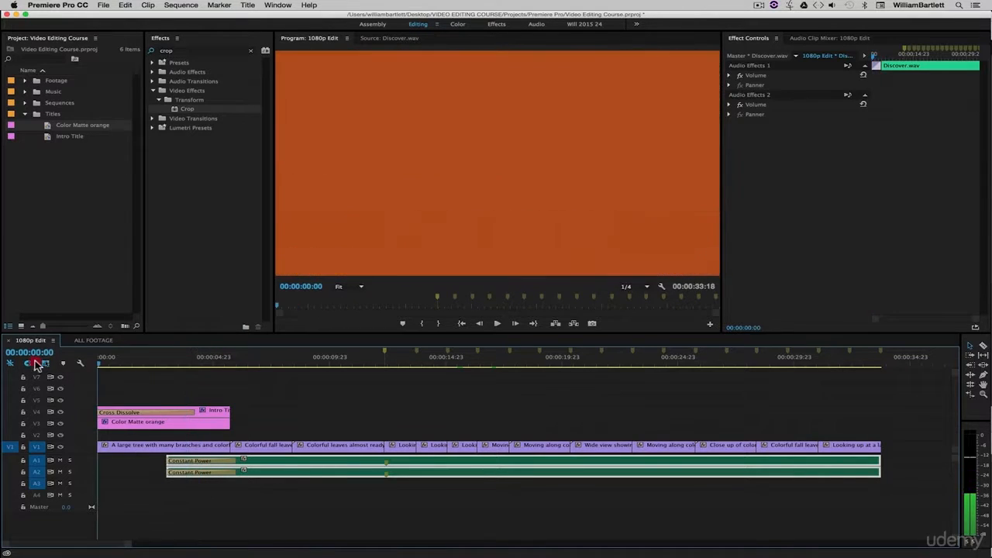
key(space)
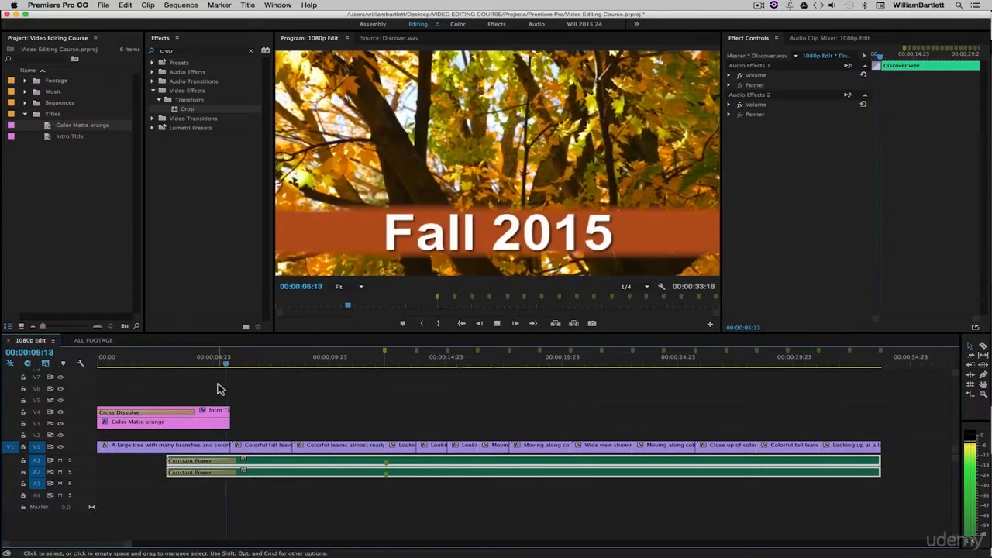
key(space)
Step: Lengthen the Constant Power fade-ins on A1 and A2 to 00:00:05:14 from the start of the sequence and save the project
drag(203, 465, 223, 461)
drag(165, 472, 223, 472)
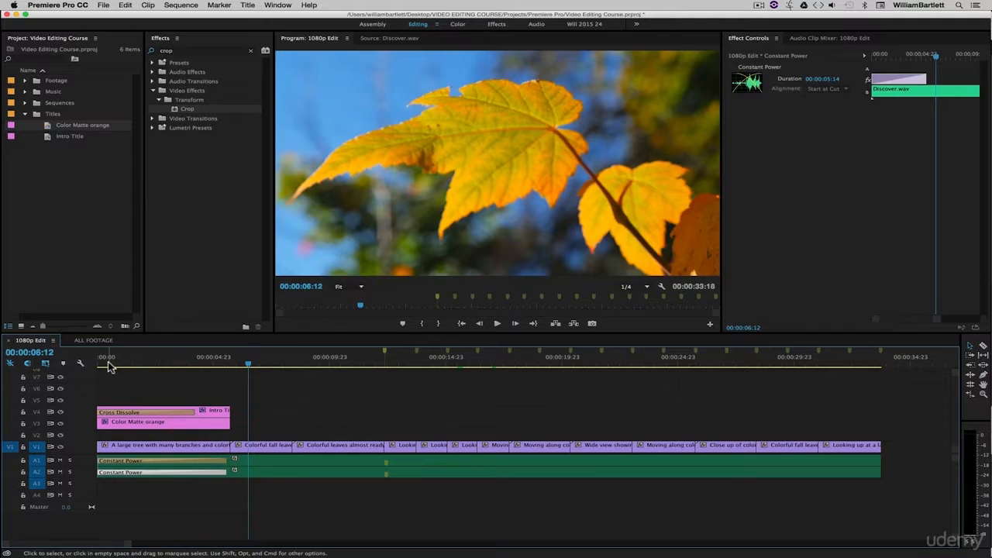
key(Home)
key(space)
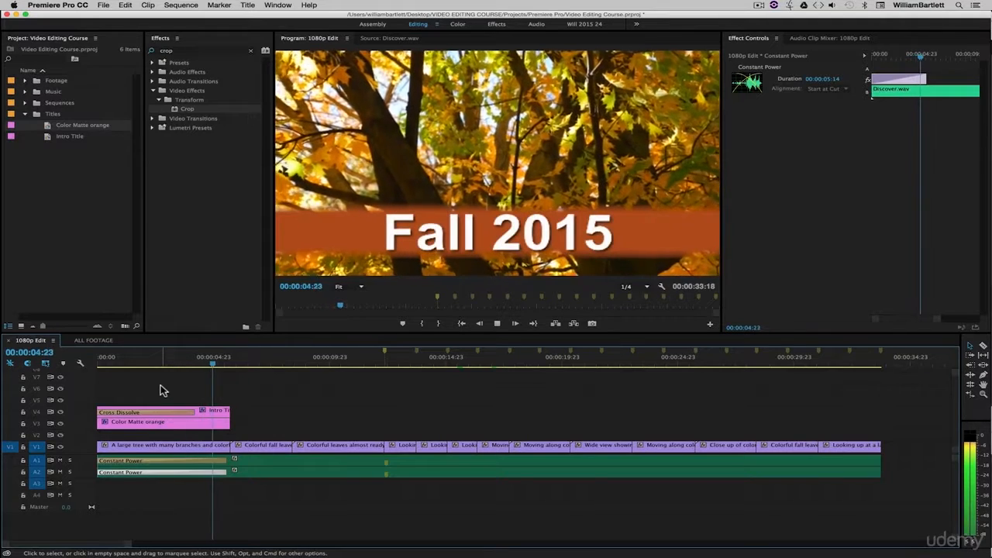
key(super+s)
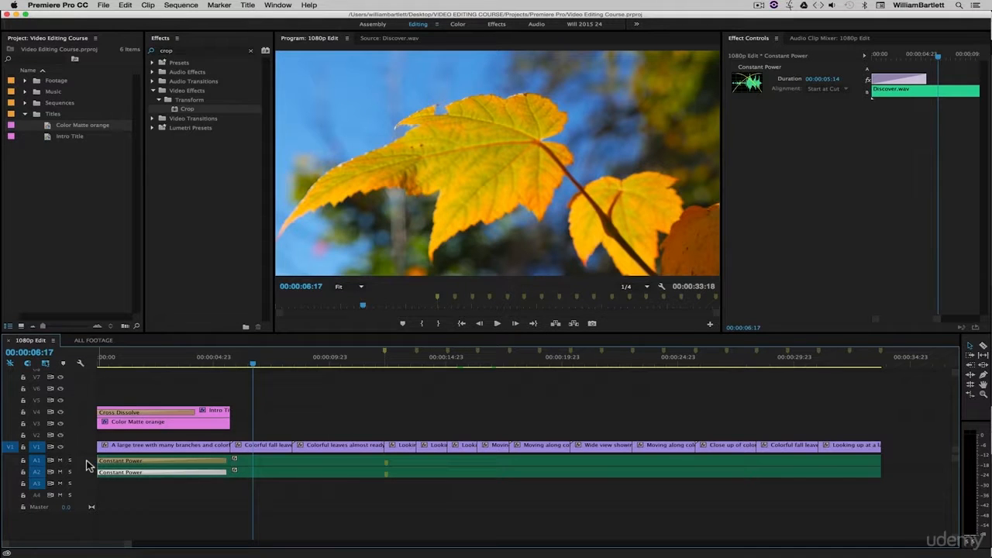
Step: Expand the heights of audio tracks A1 and A2 to show their waveforms and volume lines, keeping V1 collapsed
scroll(87, 465, up, 5)
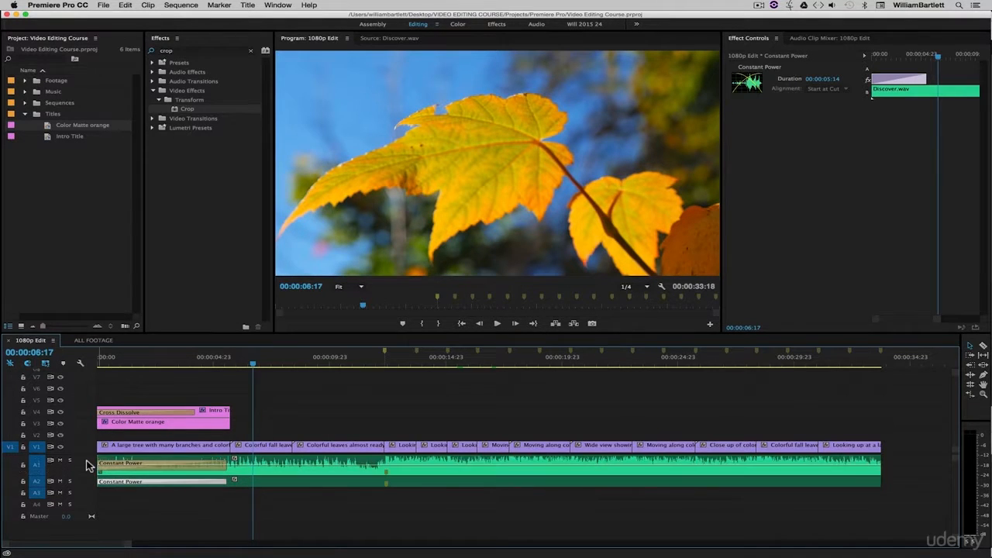
scroll(87, 465, up, 4)
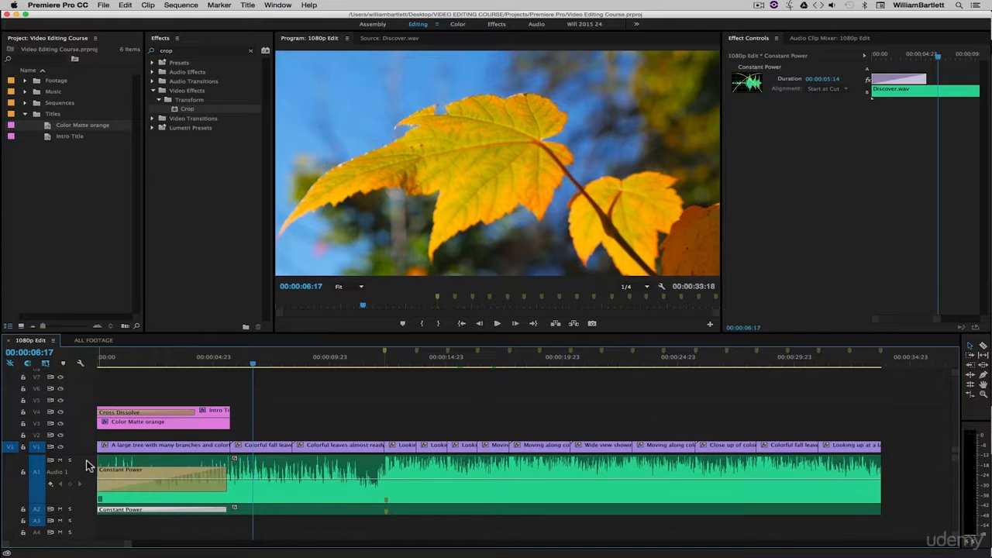
scroll(87, 461, down, 8)
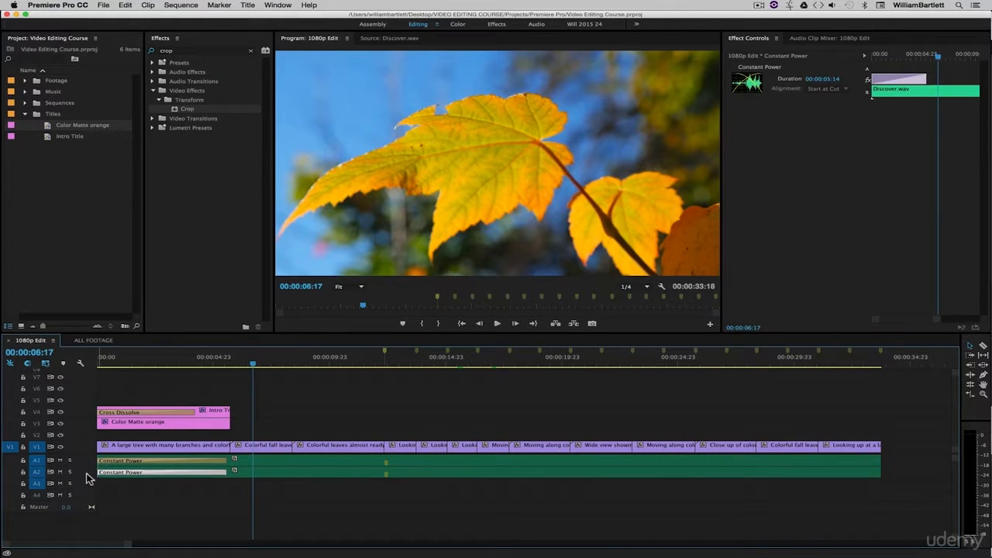
scroll(86, 472, up, 5)
scroll(86, 473, down, 5)
scroll(83, 448, up, 5)
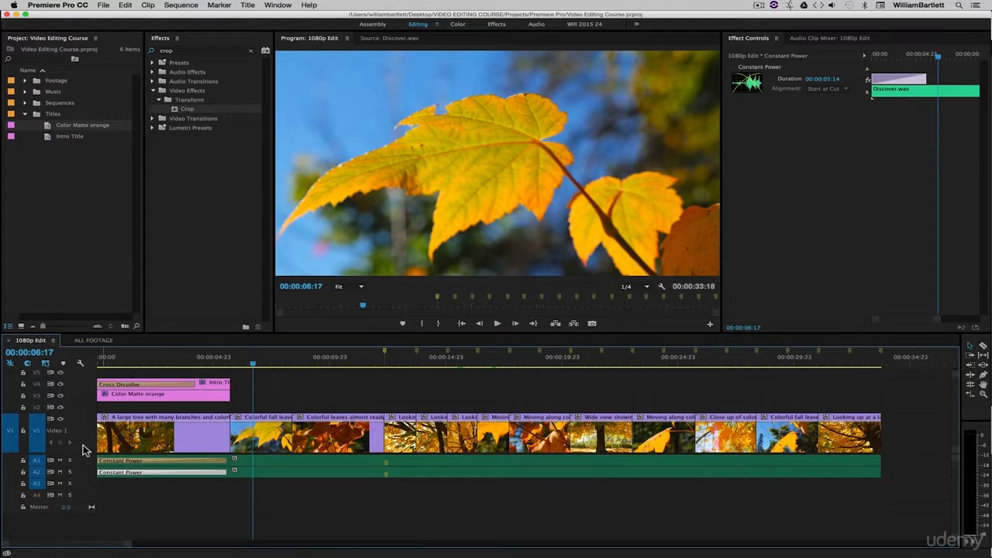
scroll(85, 448, down, 4)
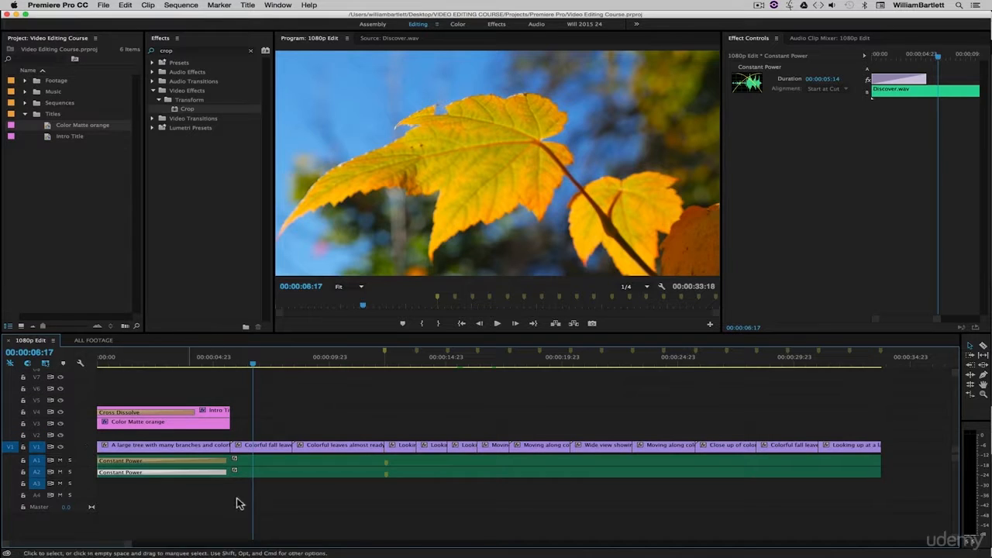
scroll(80, 468, up, 3)
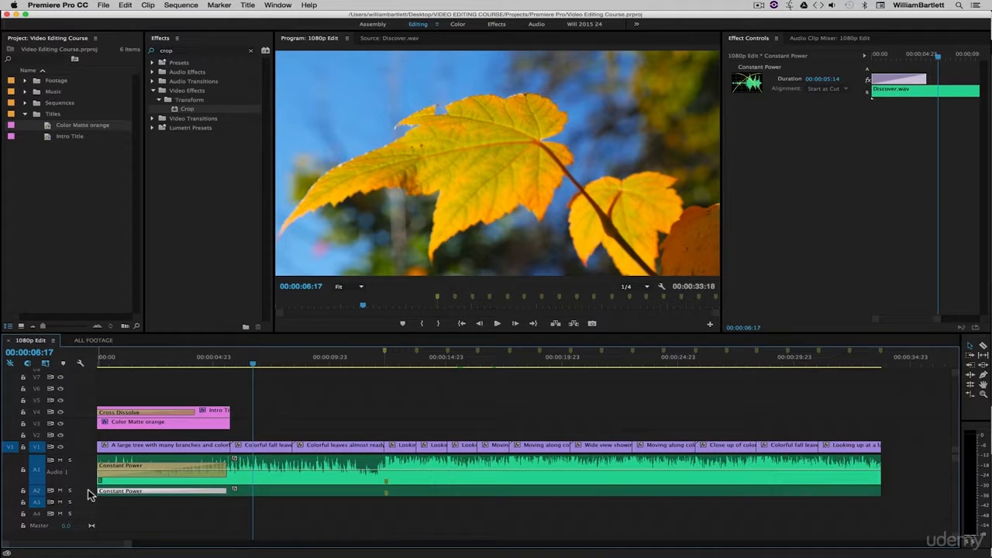
scroll(88, 490, up, 3)
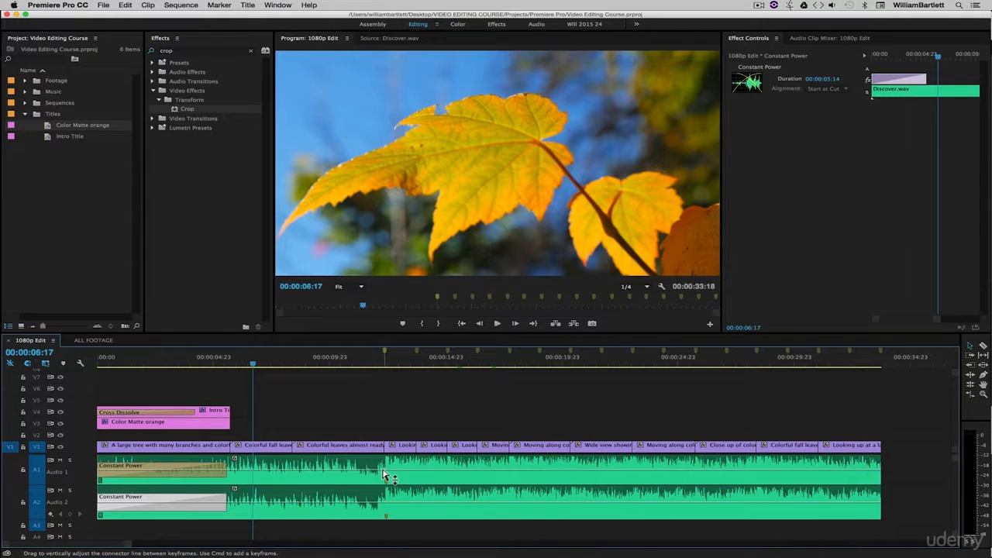
Step: Add volume keyframes on both A1 and A2 at about 00:00:12:00 and 00:00:12:09, around the jump in music loudness
key(super)
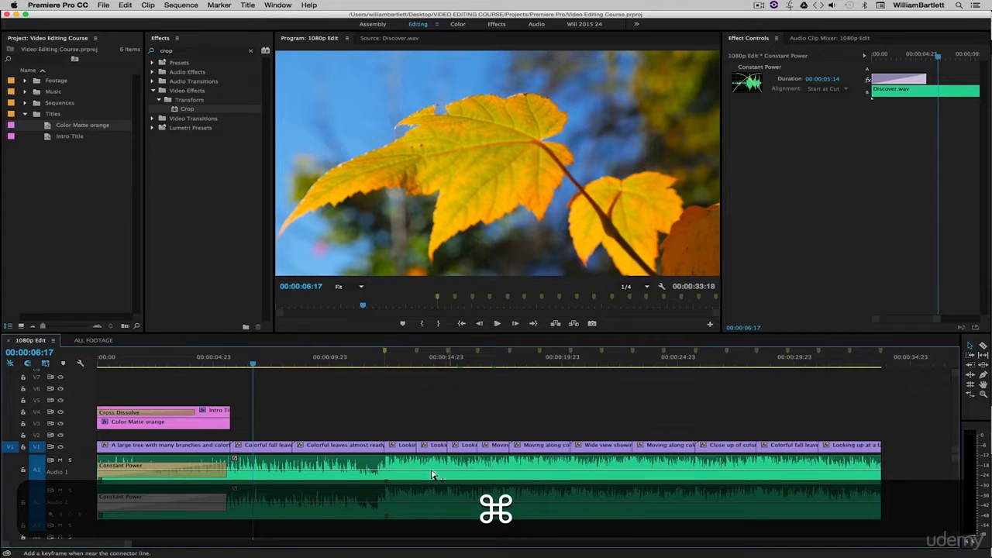
super+click(377, 473)
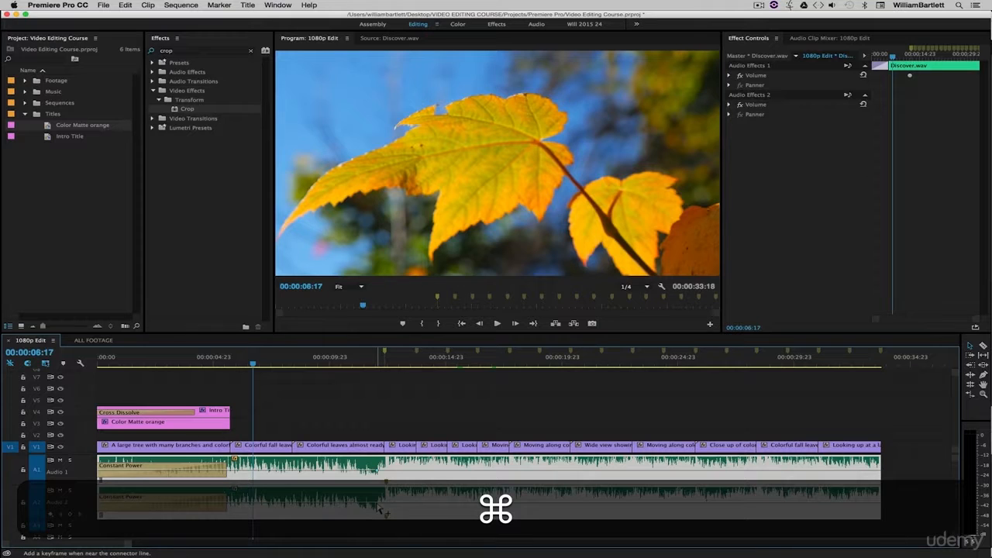
super+click(380, 509)
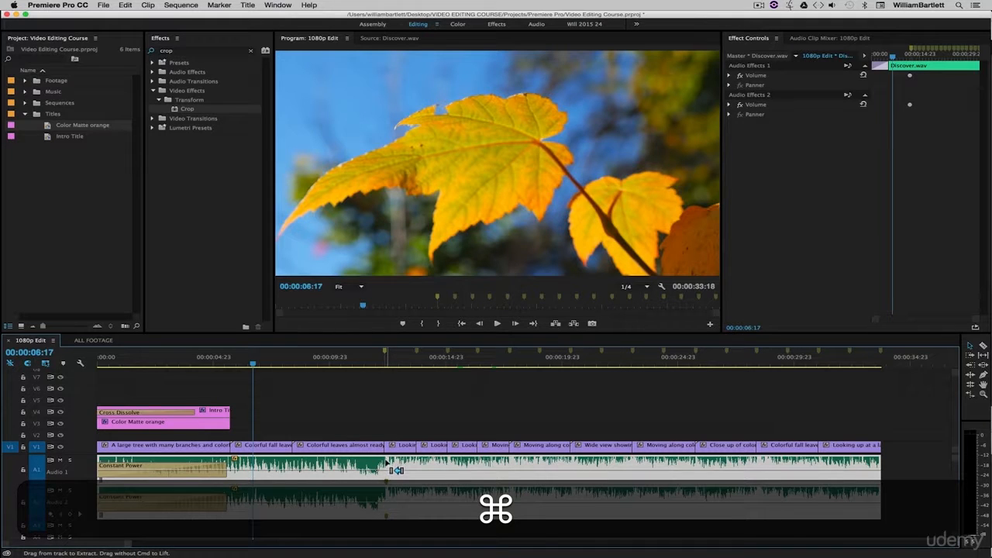
super+click(385, 471)
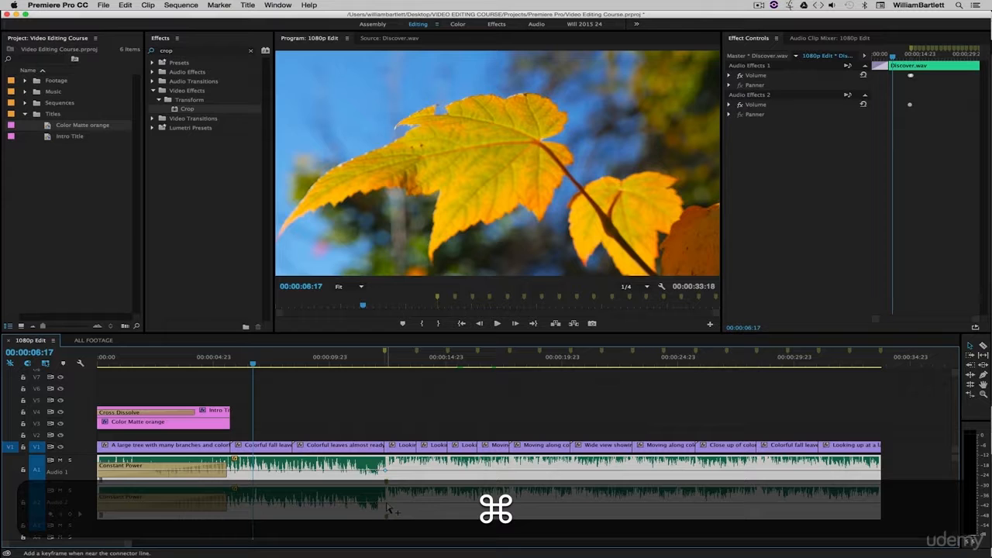
super+click(387, 506)
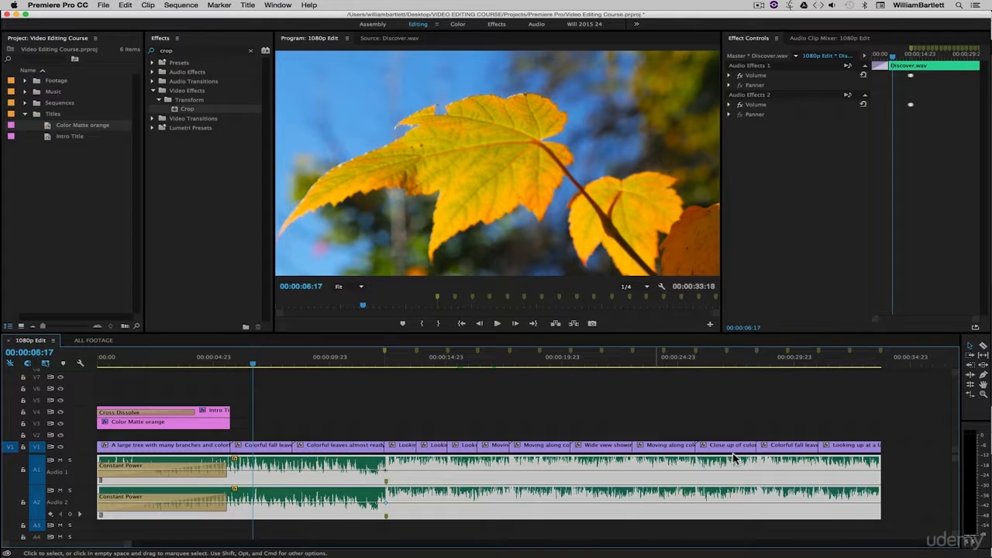
Step: Lower the second volume keyframe on A1 and A2 to about -4.8 dB and play across the loudness jump
click(386, 474)
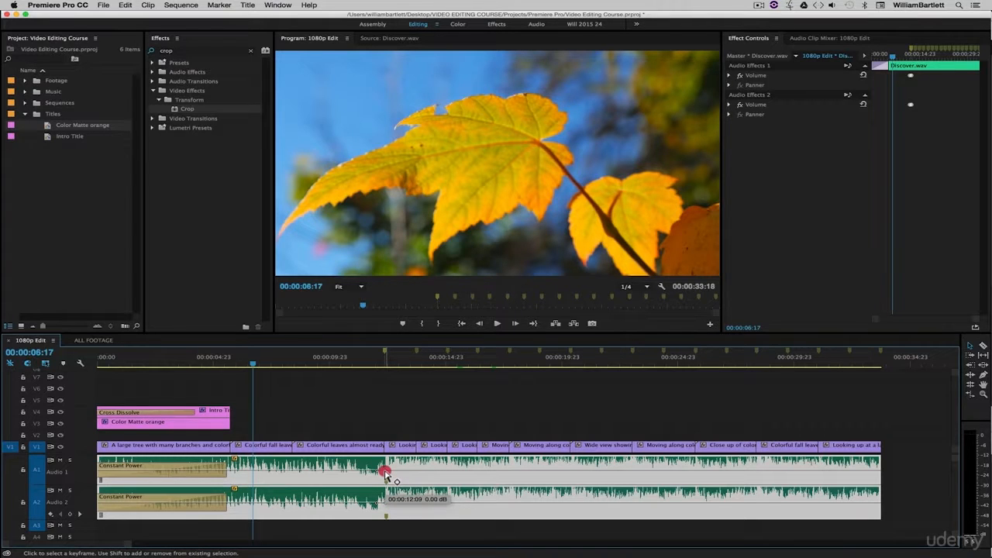
drag(385, 474, 386, 508)
click(386, 503)
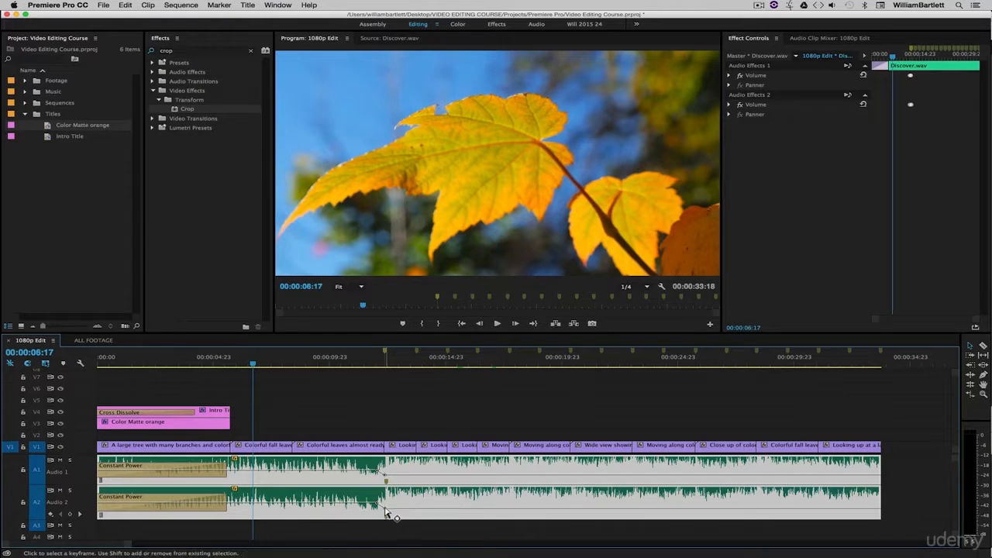
click(405, 426)
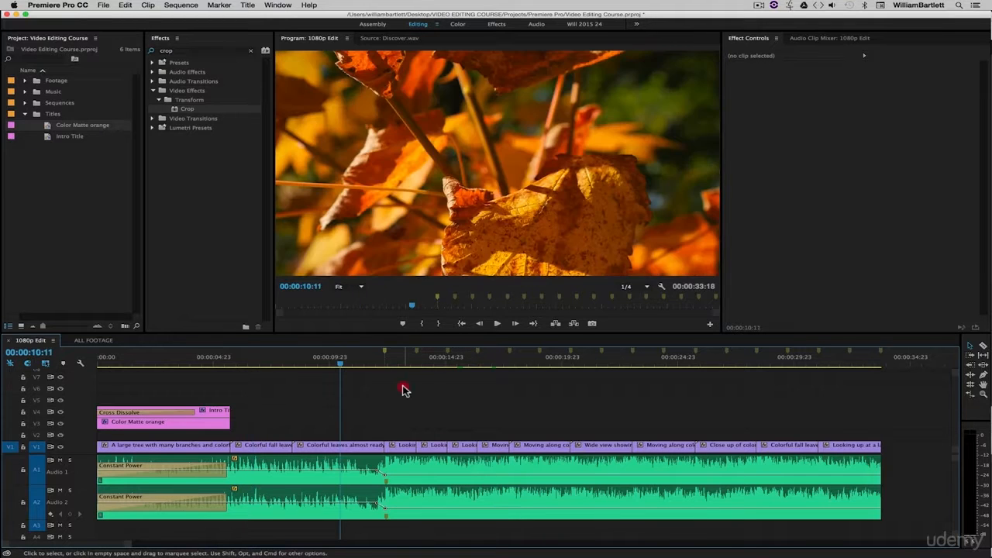
click(403, 385)
key(space)
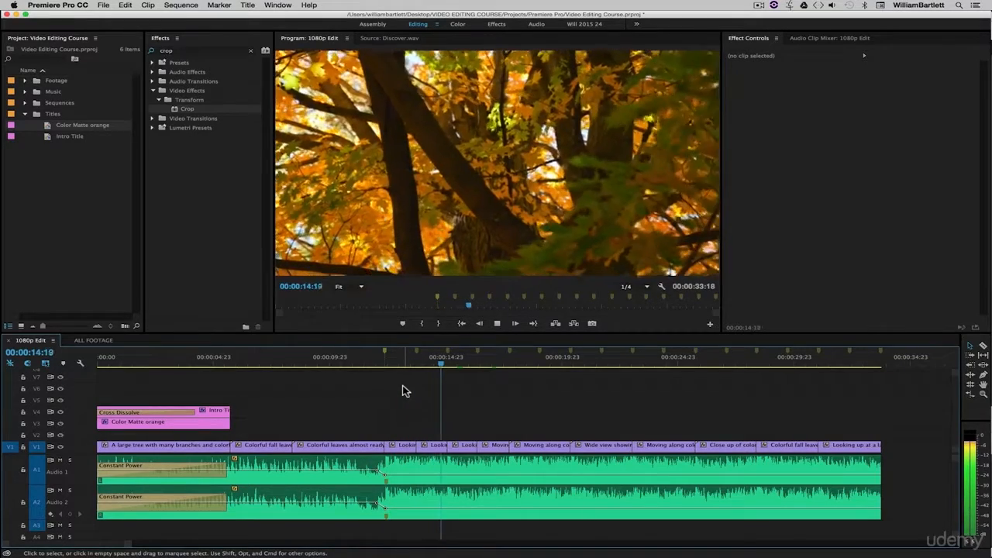
key(space)
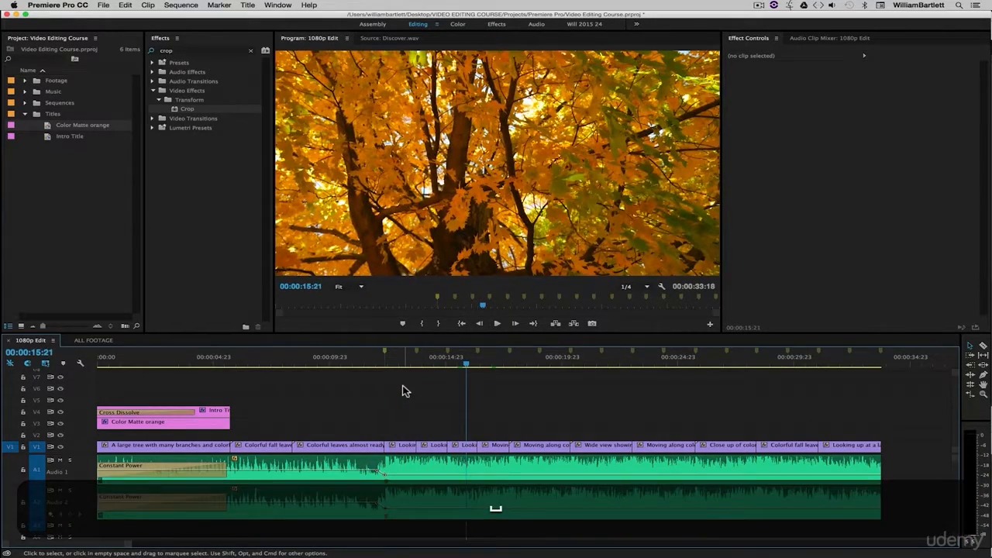
Step: Undo the volume reduction and play from about 00:00:11:00, then redo it and play the same section for comparison
key(super+z)
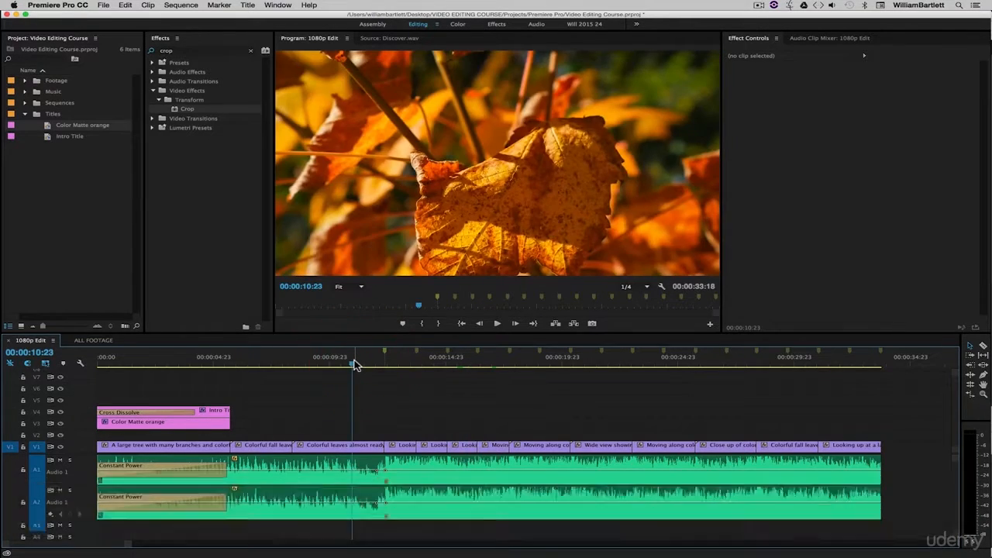
key(space)
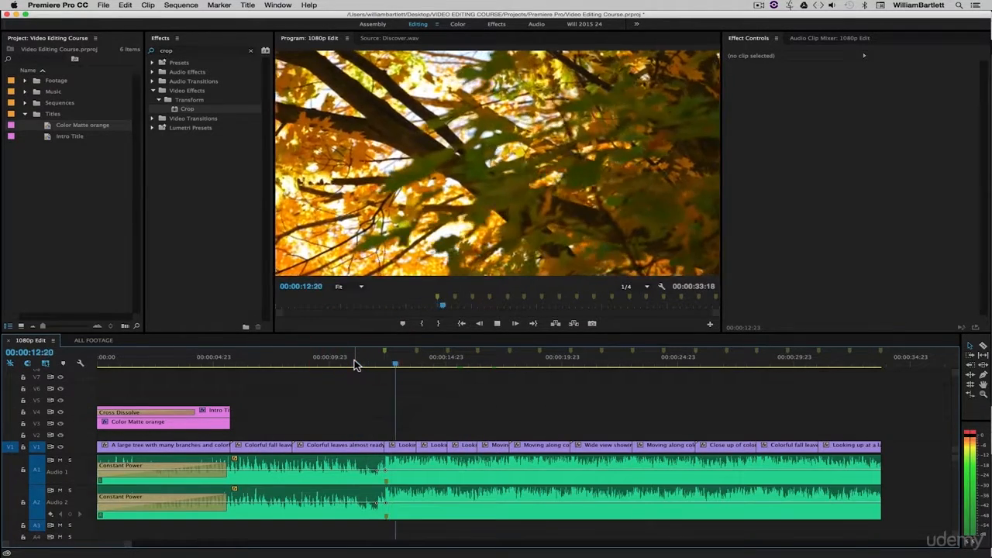
key(space)
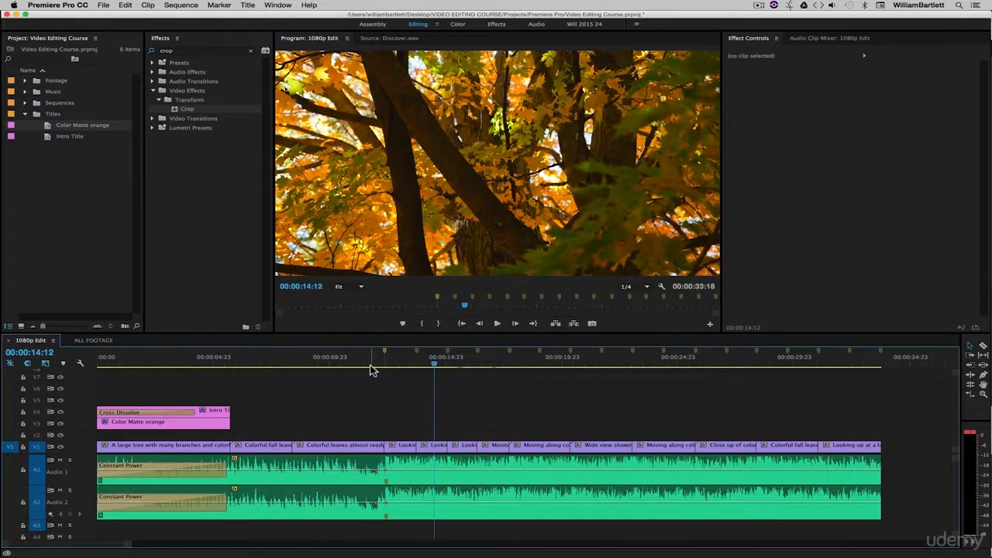
key(shift+super+z)
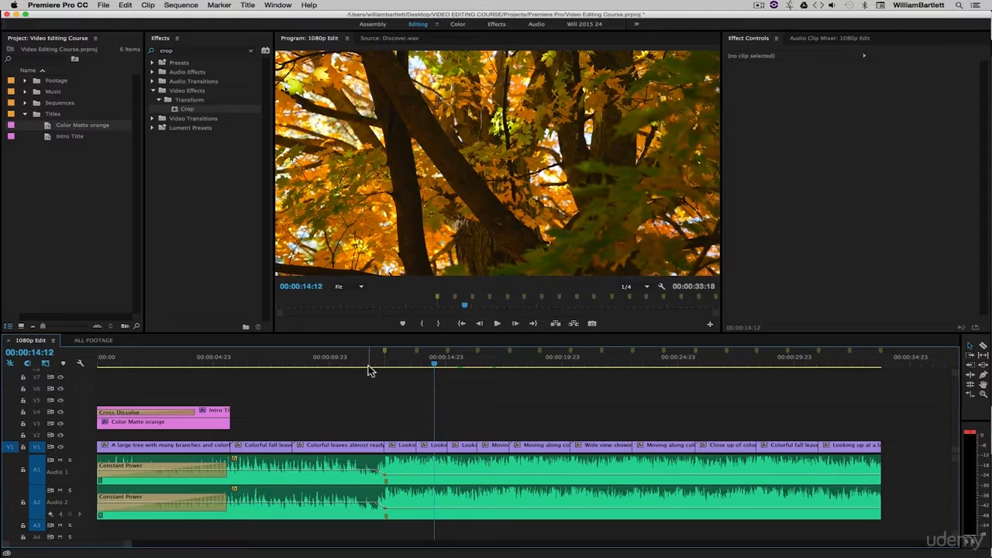
click(354, 366)
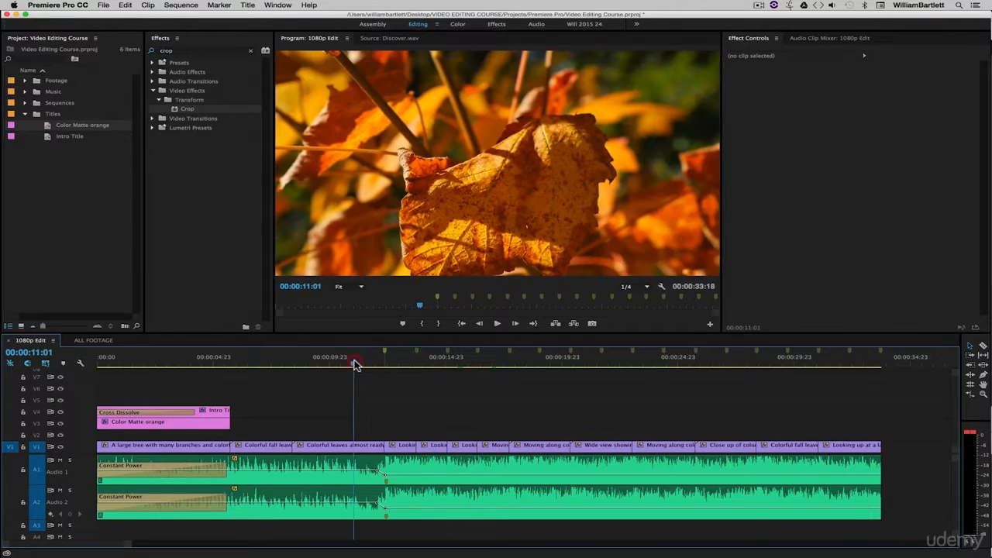
key(space)
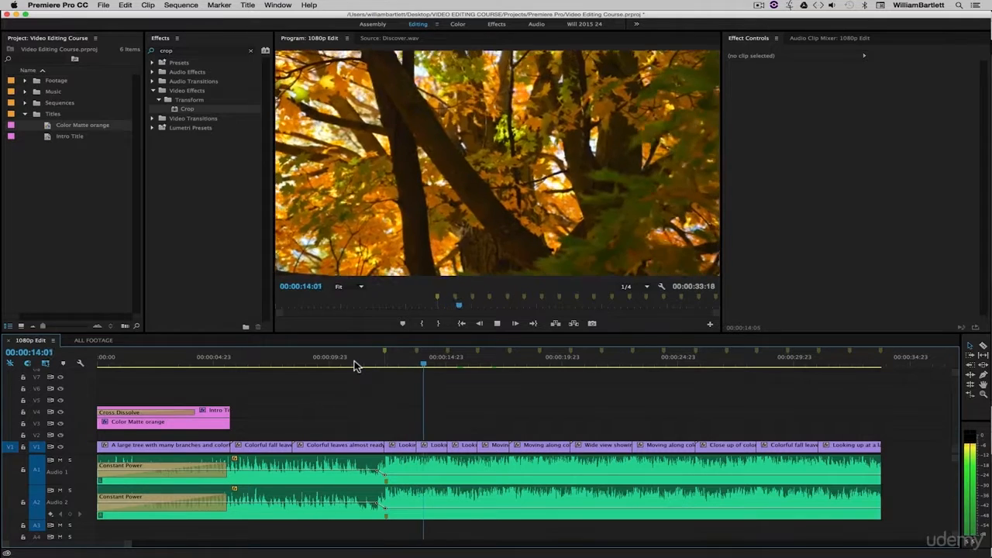
key(space)
Step: Lower the second volume keyframe on A1 and A2 further and play across the loudness jump
click(385, 481)
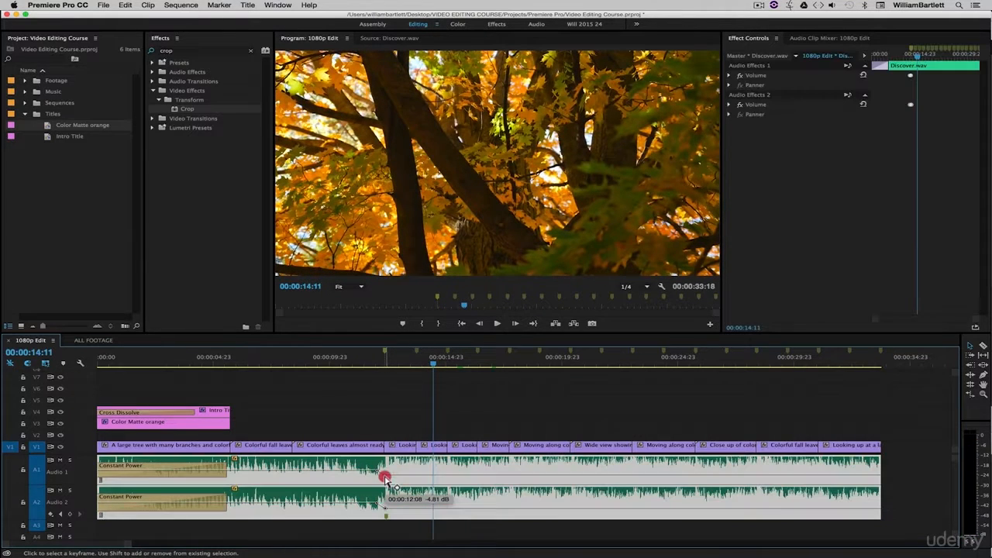
drag(386, 477, 385, 515)
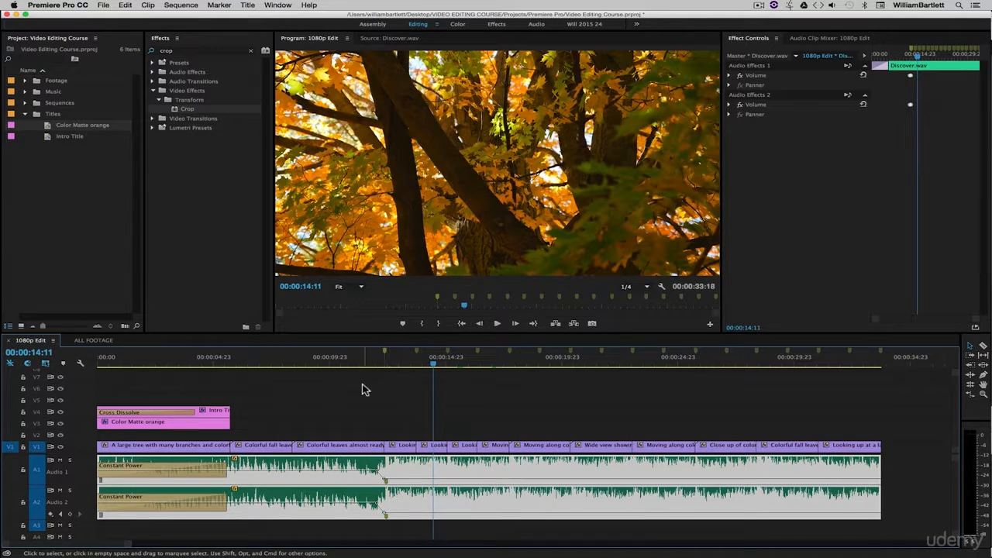
click(350, 361)
click(404, 400)
key(space)
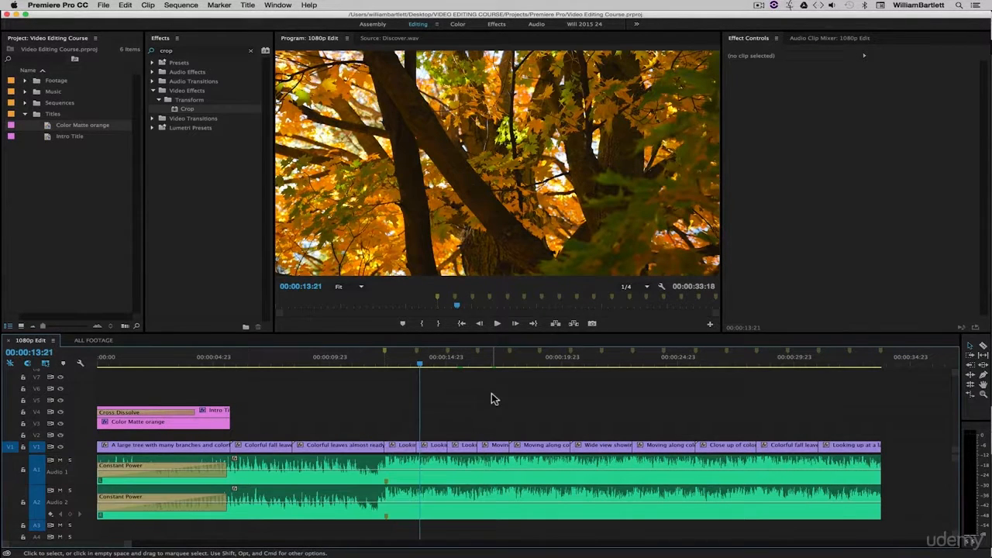
Step: Play the music from 00:00:13:21 to check its level for clipping and reset the clipping indicators
click(584, 461)
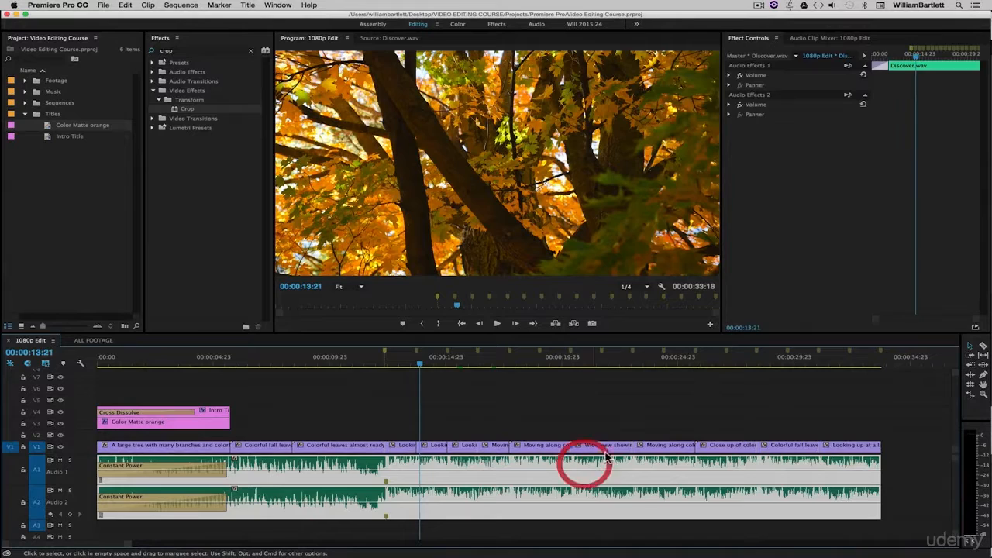
key(space)
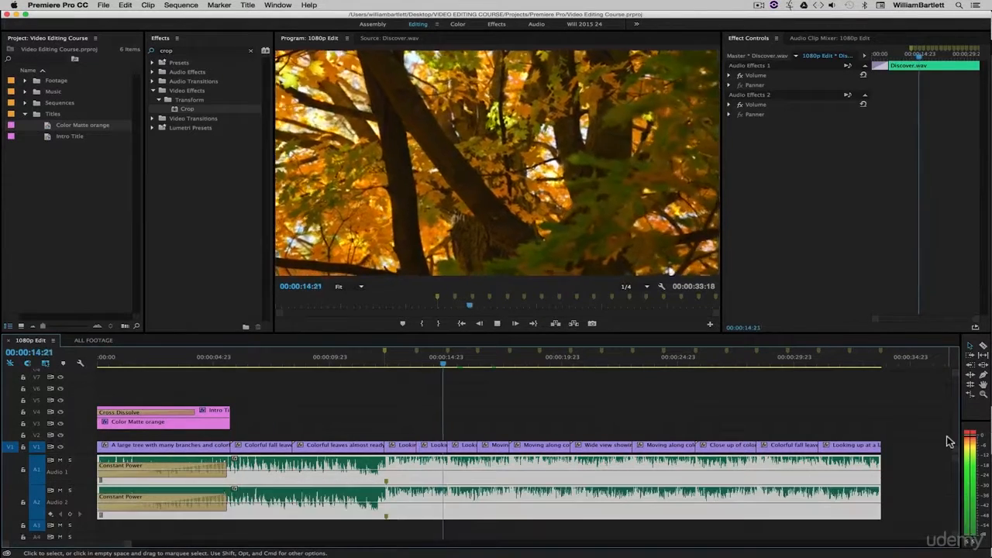
key(space)
click(969, 433)
click(431, 415)
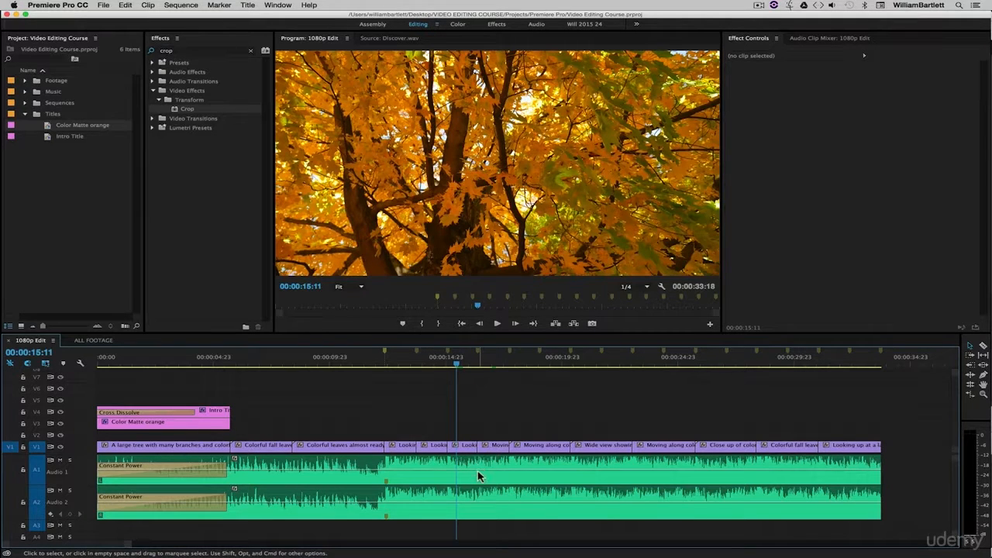
Step: Add volume keyframes to the music on both A1 and A2 at about 00:00:16:09 and 00:00:16:21
key(super)
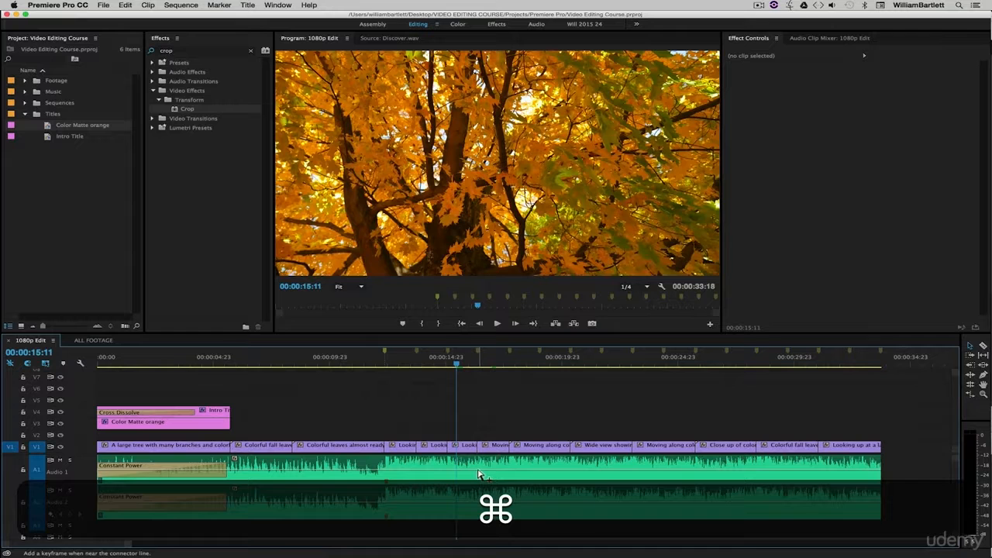
super+click(477, 470)
super+click(490, 470)
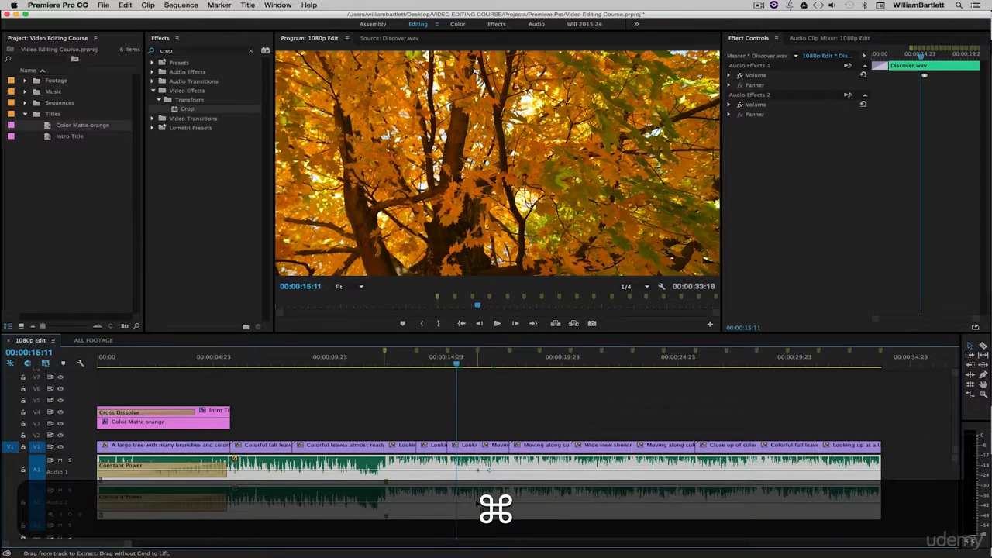
super+click(478, 502)
super+click(489, 502)
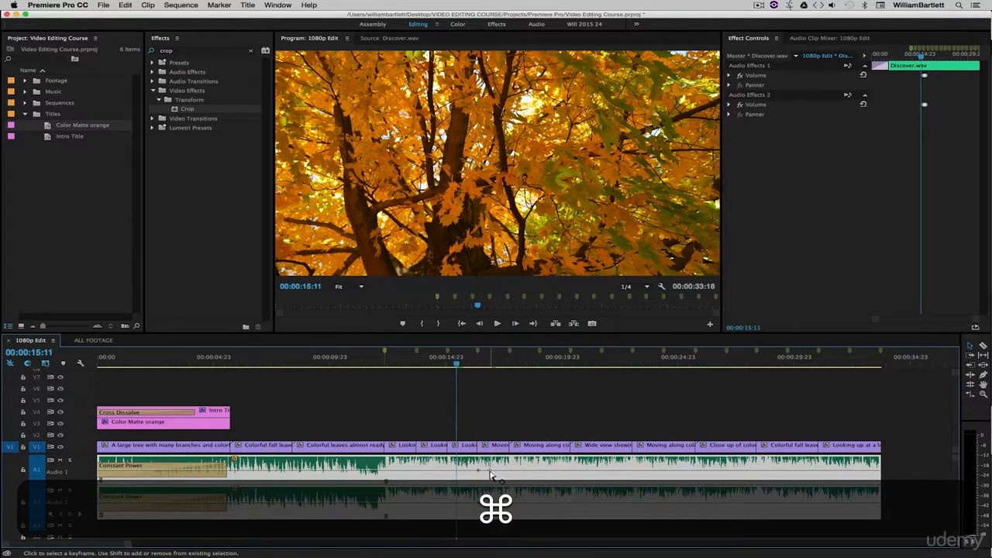
Step: Lower the second volume keyframe on A1 and A2 and play the sequence across the volume drop
drag(488, 470, 489, 512)
click(532, 405)
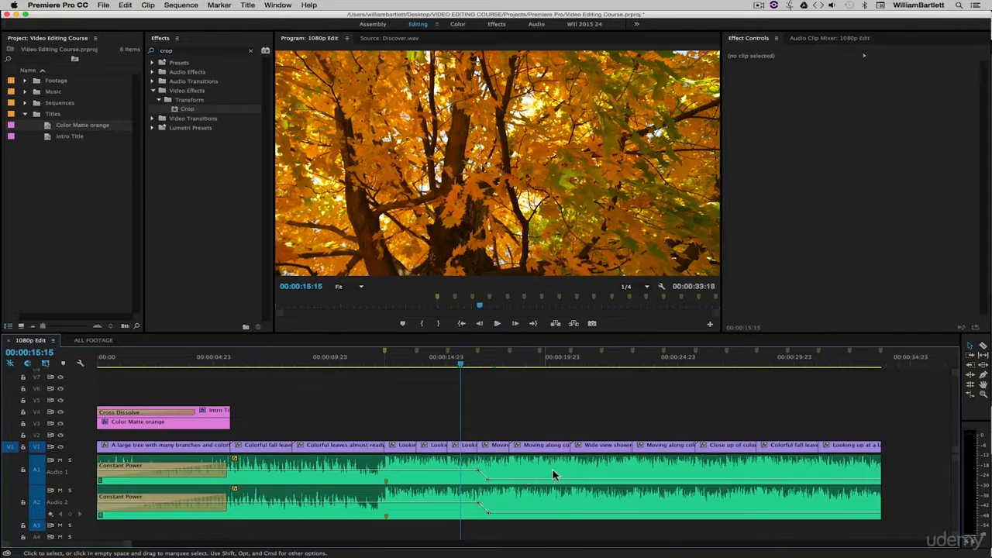
key(space)
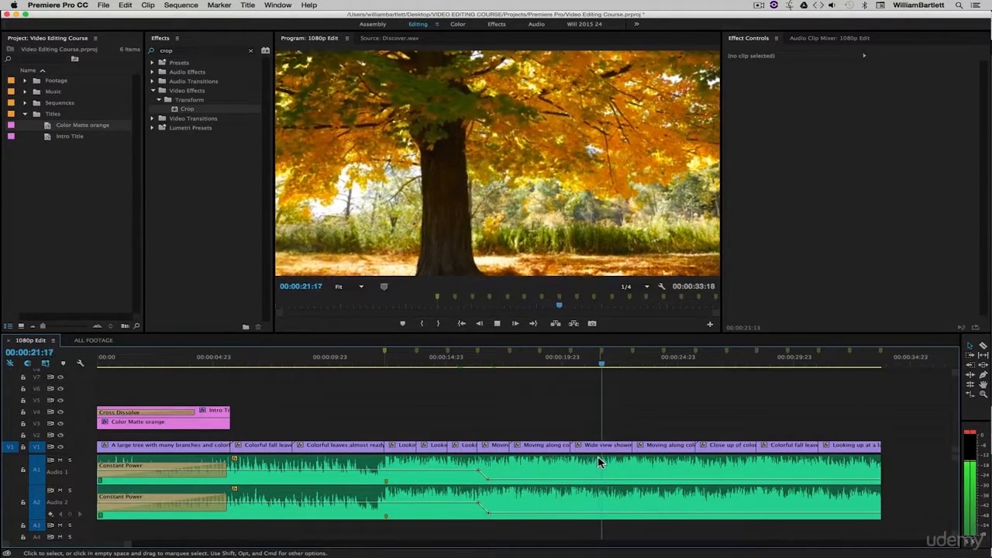
key(space)
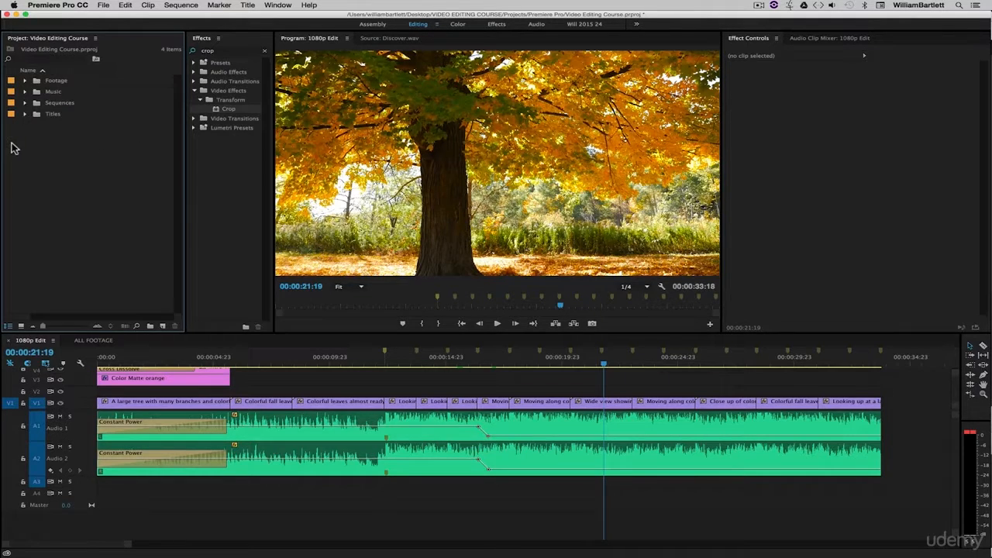
Step: Place Horizon.wav from the Music bin on A5 and A6 at about 00:00:09:21 and cut it down to about 2 seconds
click(85, 190)
click(25, 92)
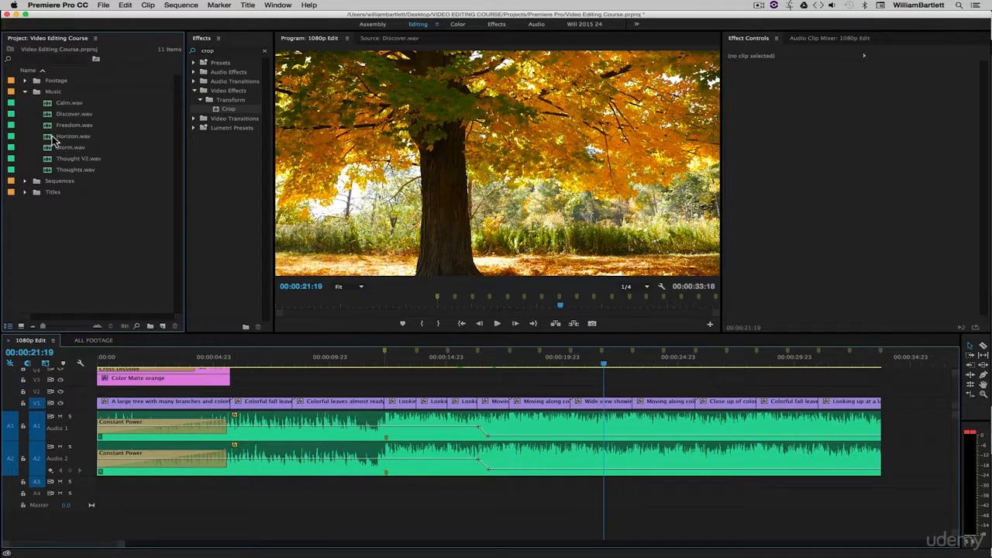
drag(49, 138, 331, 512)
key(super+z)
key(c)
click(377, 508)
key(v)
click(405, 510)
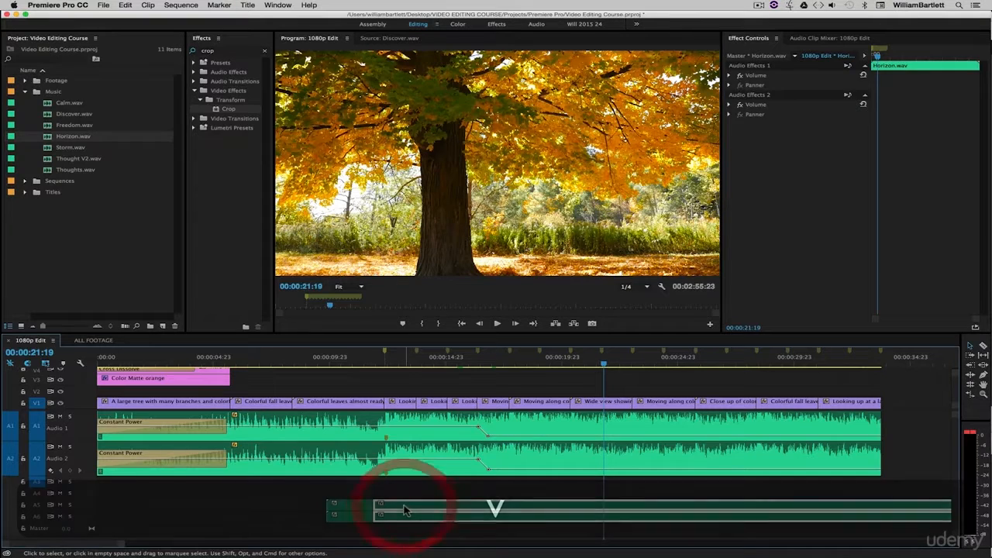
key(BackSpace)
Step: Apply the default audio transition to both ends of the short Horizon.wav clip and move it to start at about 00:00:11:07
click(353, 510)
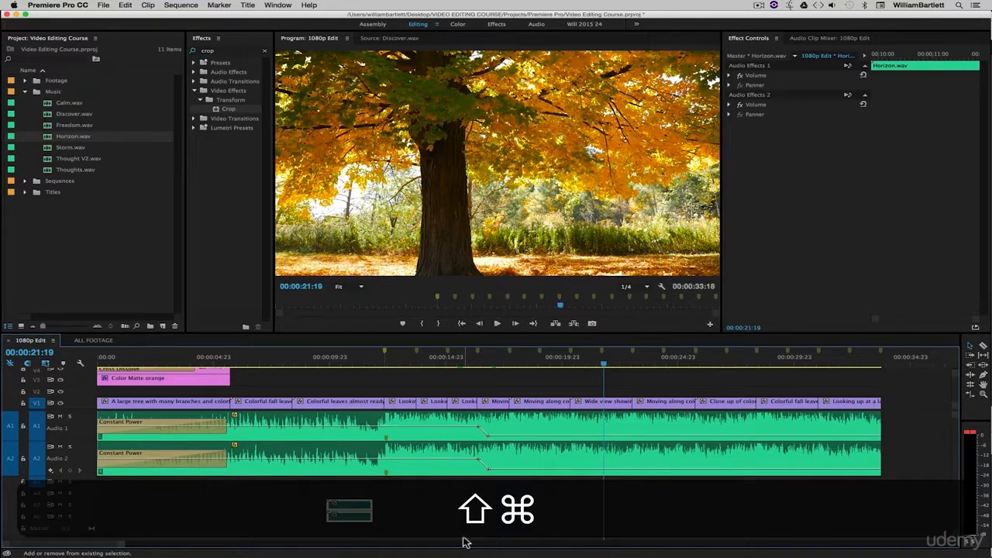
key(super+shift+d)
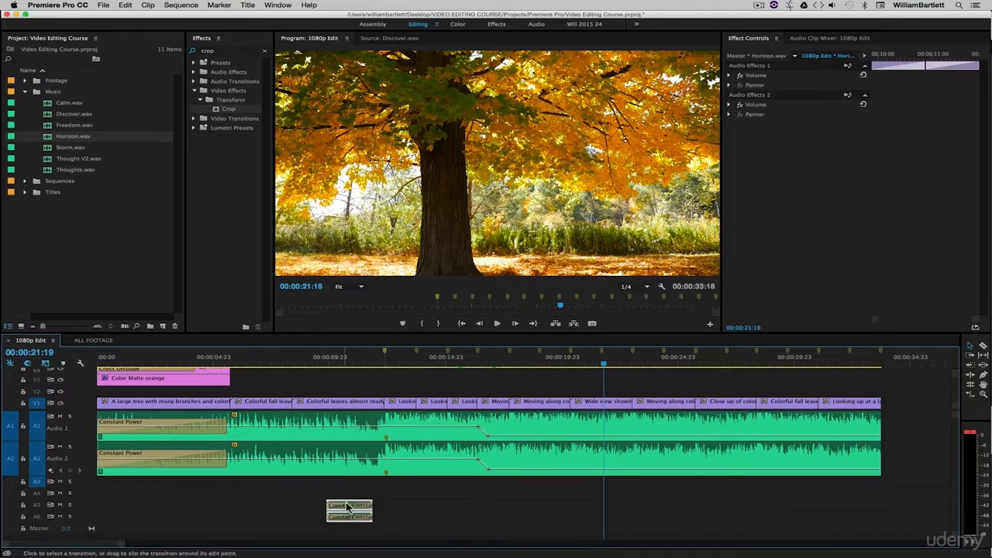
mouse_move(364, 502)
mouse_down()
mouse_move(405, 504)
mouse_move(366, 505)
mouse_move(376, 505)
mouse_up()
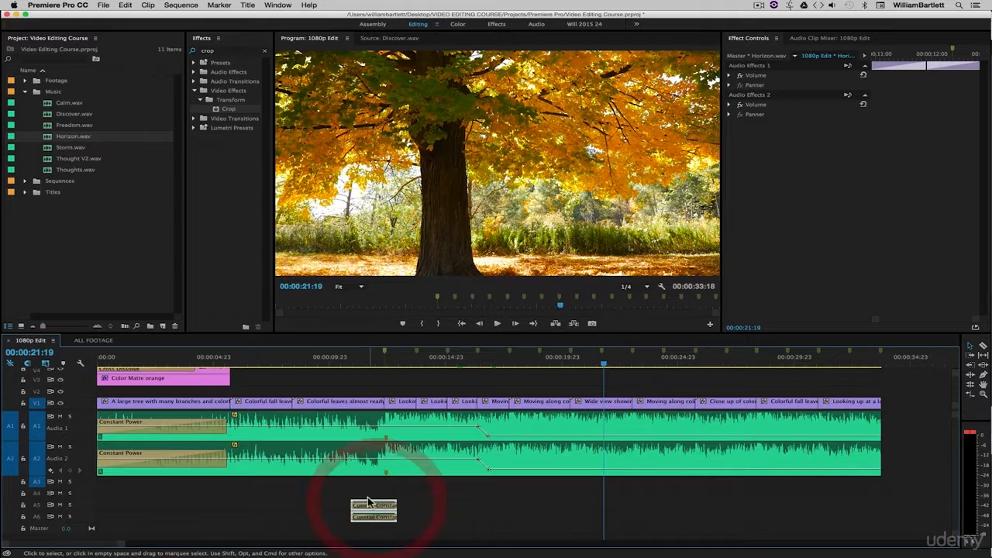
drag(379, 504, 389, 505)
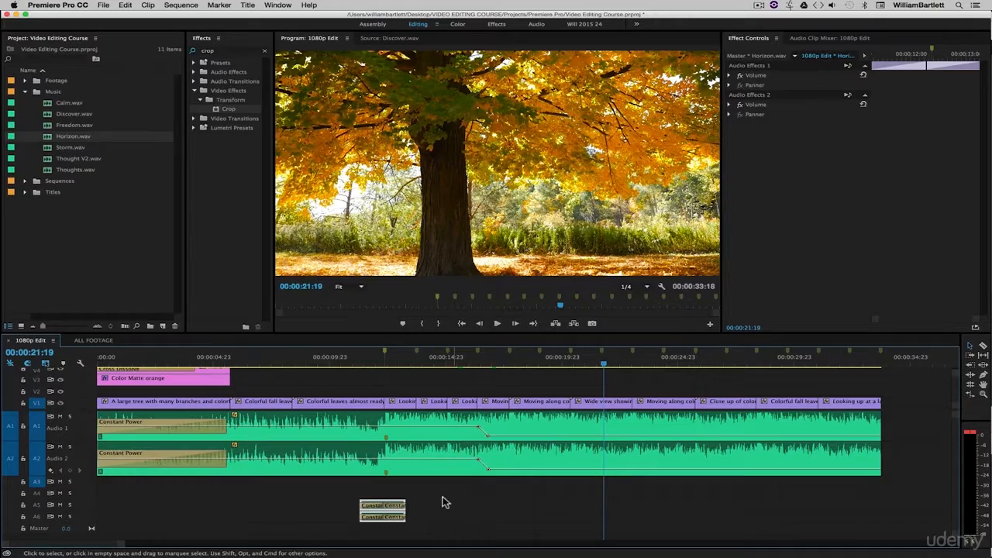
click(674, 410)
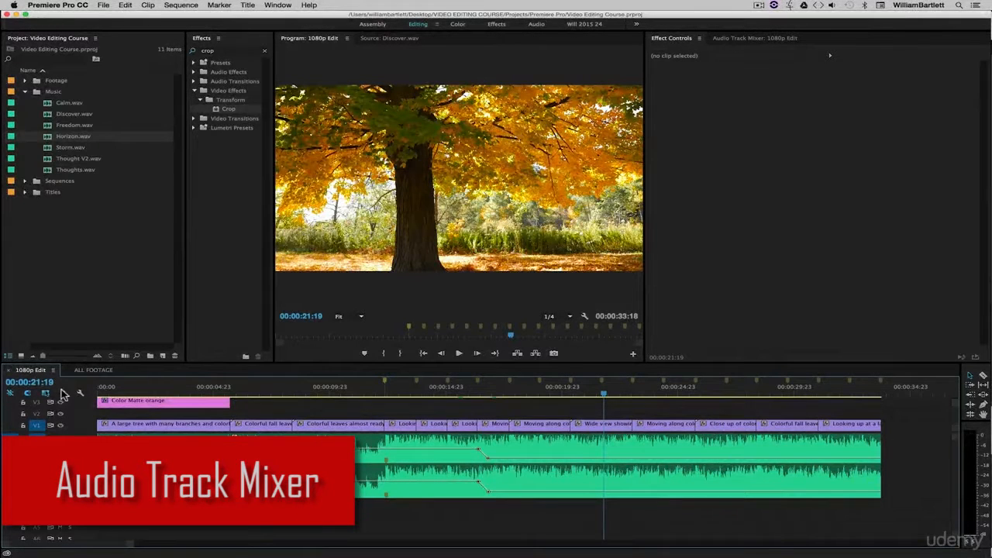
Step: Open the Audio Track Mixer for 1080p Edit and compare its channels with the audio tracks in the timeline
click(736, 39)
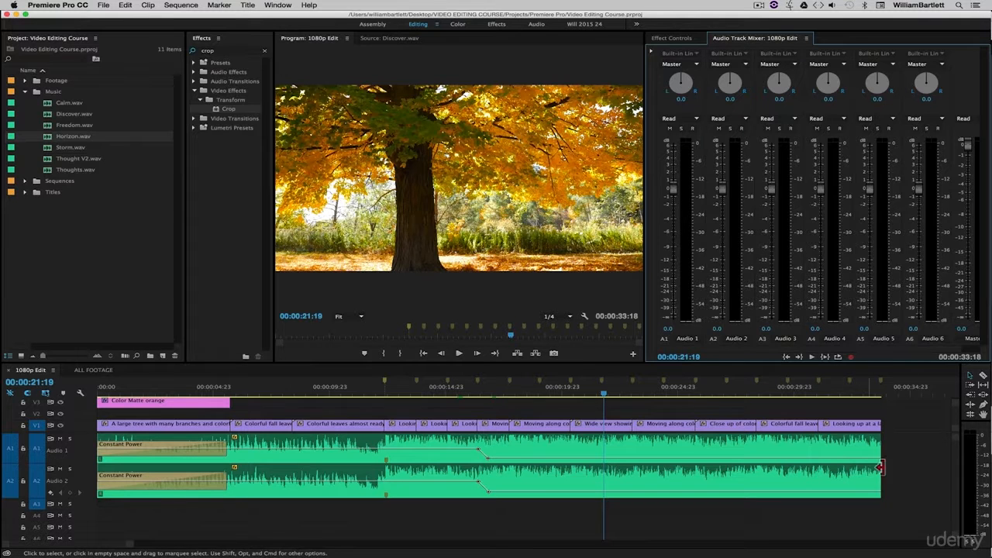
drag(958, 452, 958, 458)
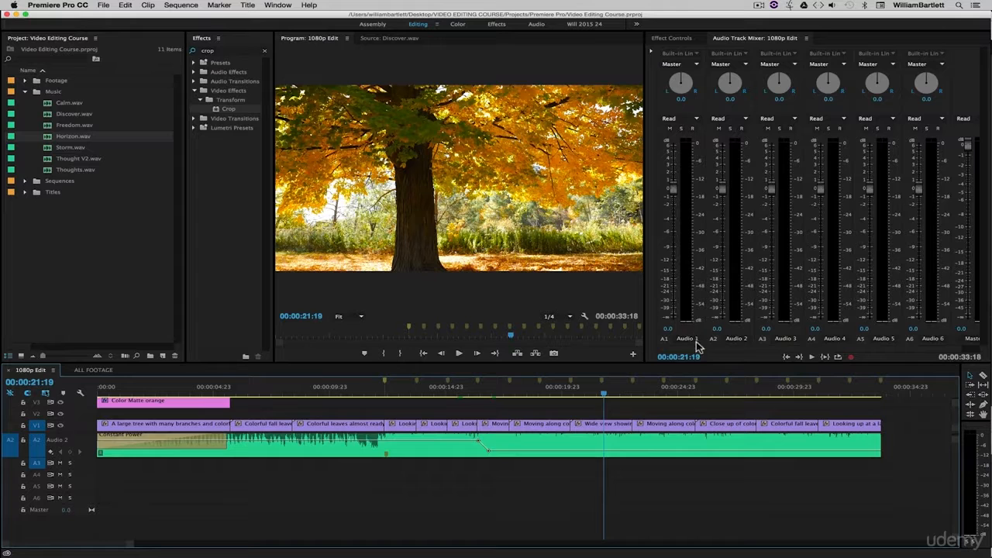
mouse_move(865, 348)
mouse_down()
mouse_move(909, 348)
mouse_move(868, 350)
mouse_up()
scroll(615, 467, up, 3)
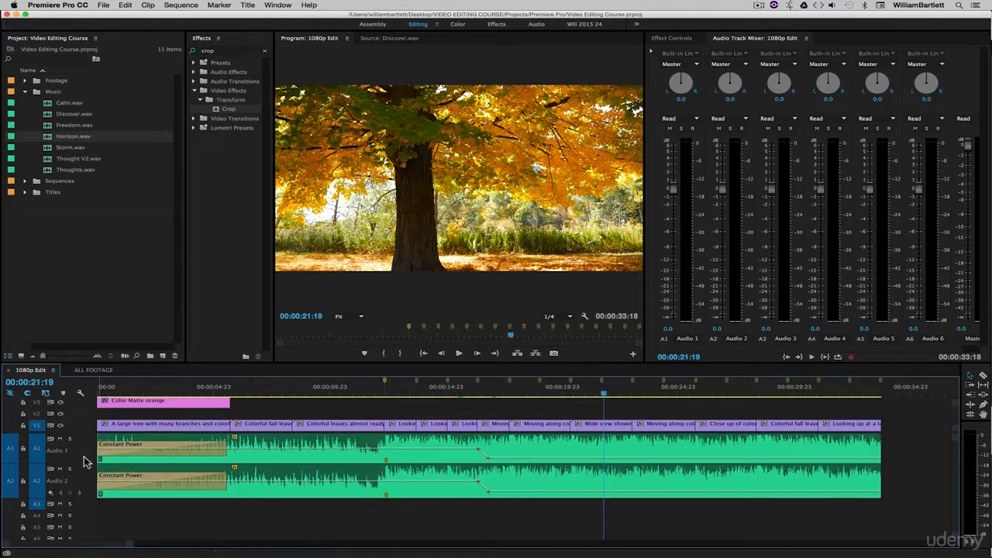
Step: Lower the Audio 1 and Audio 2 track volumes to -4.7 dB and reset both to 0.0 dB
drag(673, 188, 674, 226)
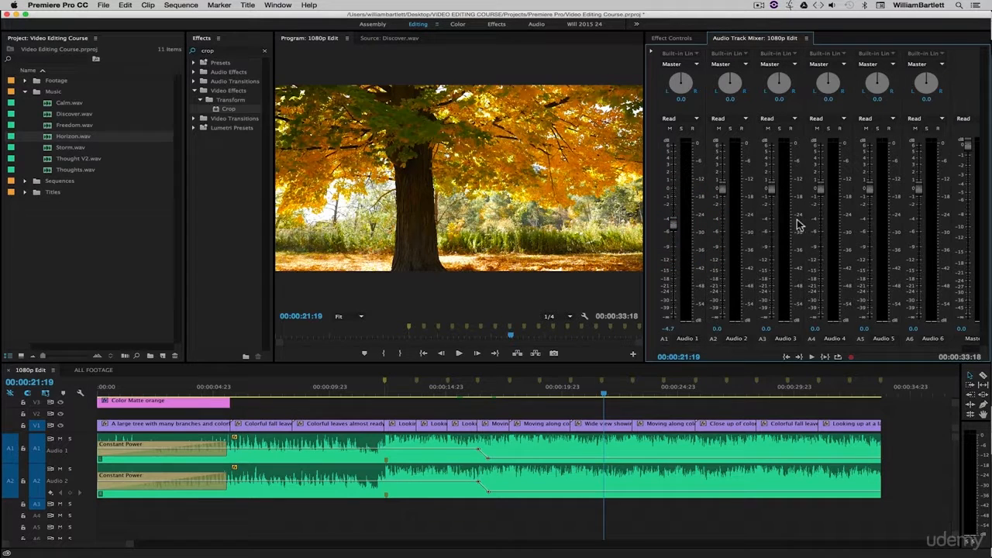
drag(723, 186, 725, 223)
key(super+z)
key(alt)
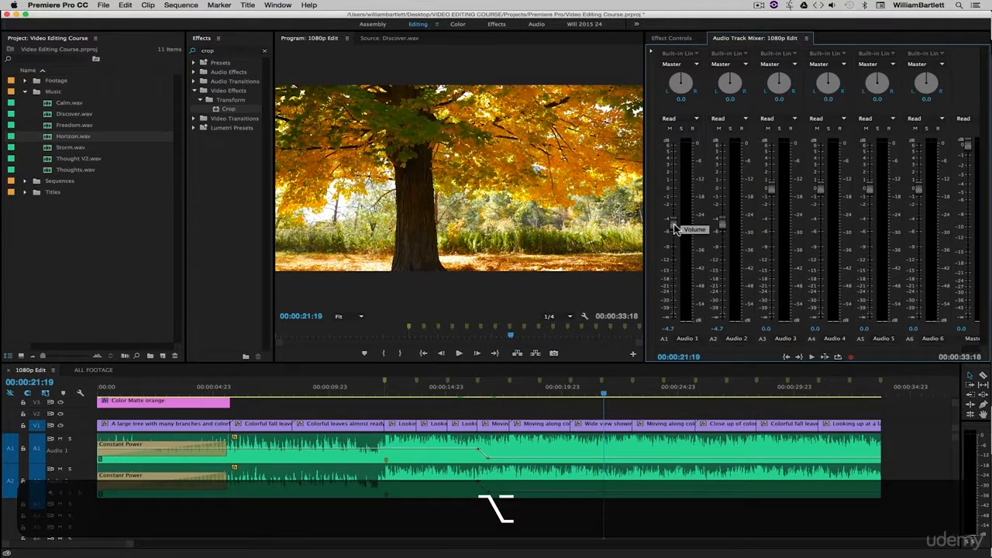
alt+click(674, 225)
alt+click(721, 224)
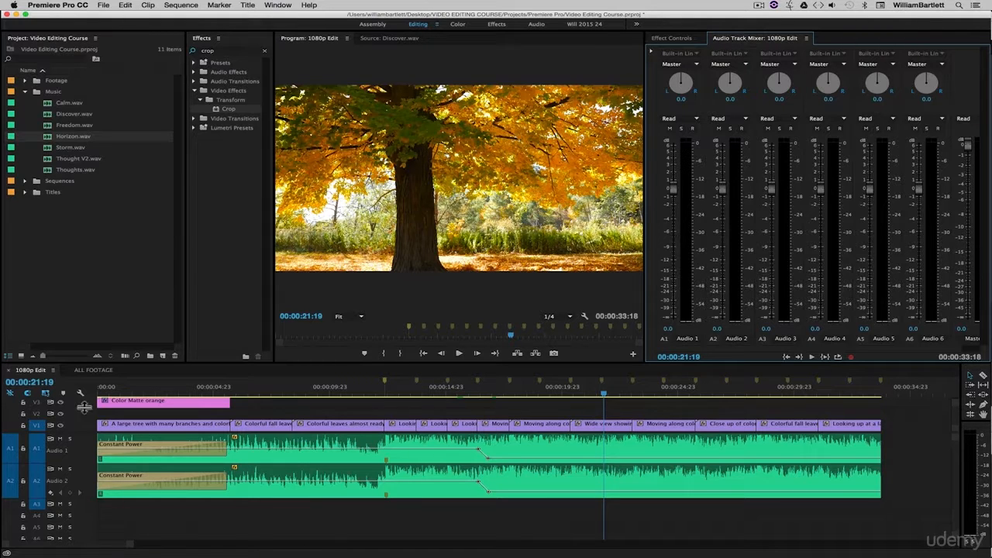
Step: Lower the Master track's volume to -2.0 dB in the mixer
drag(958, 348, 974, 348)
drag(951, 148, 957, 126)
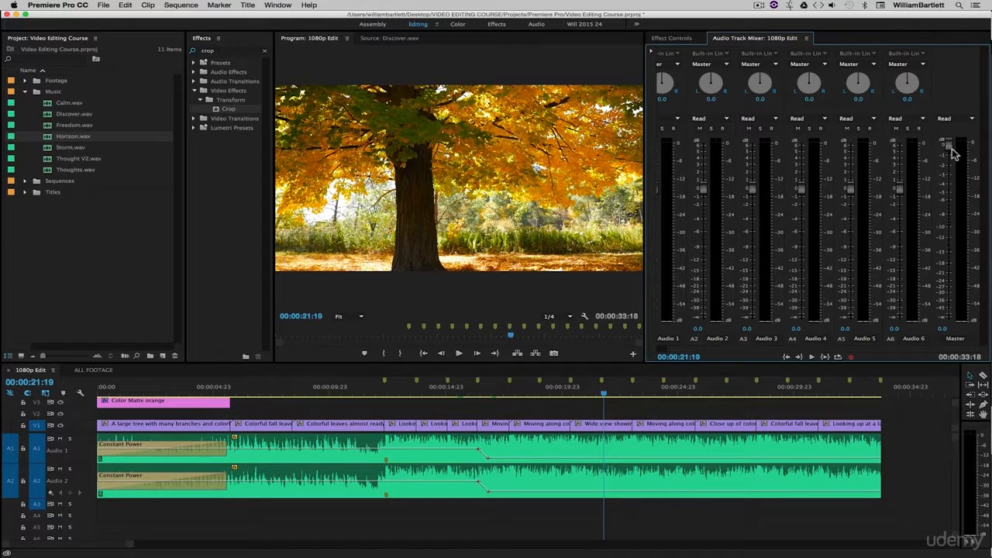
mouse_move(952, 149)
mouse_down()
mouse_move(952, 181)
mouse_move(952, 168)
mouse_up()
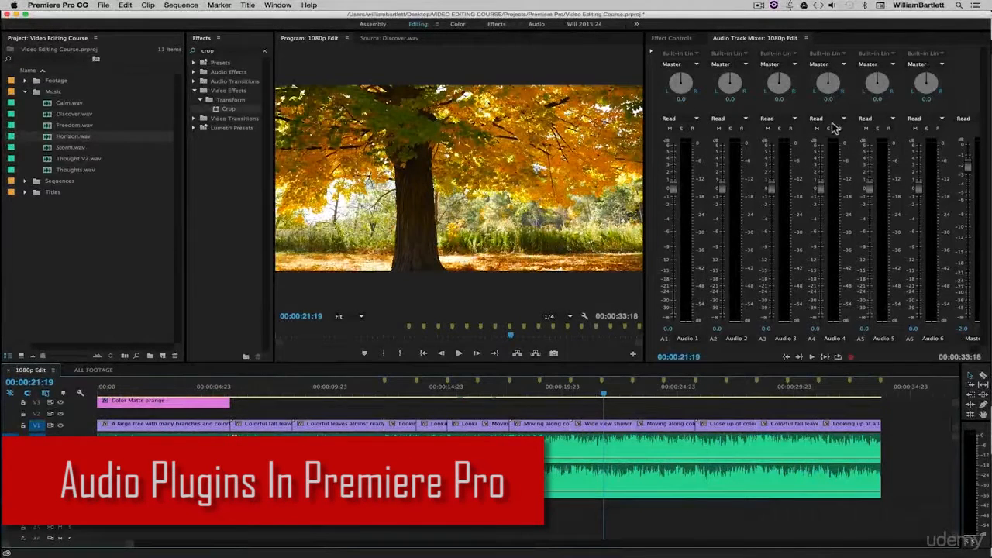
Step: Show the mixer's effects and sends area and add the EQ effect from Filter and EQ to the Master track's first slot
click(652, 52)
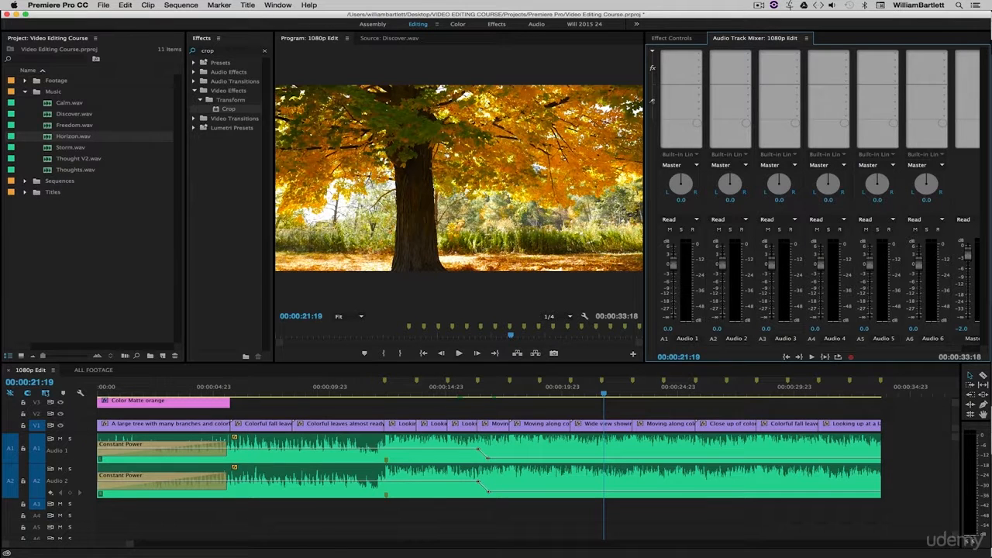
drag(886, 347, 966, 349)
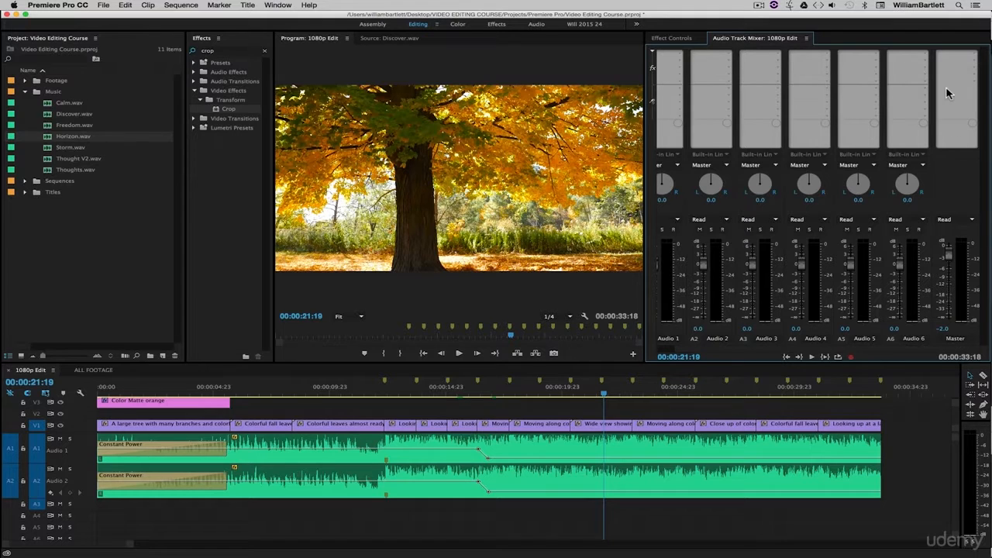
click(652, 51)
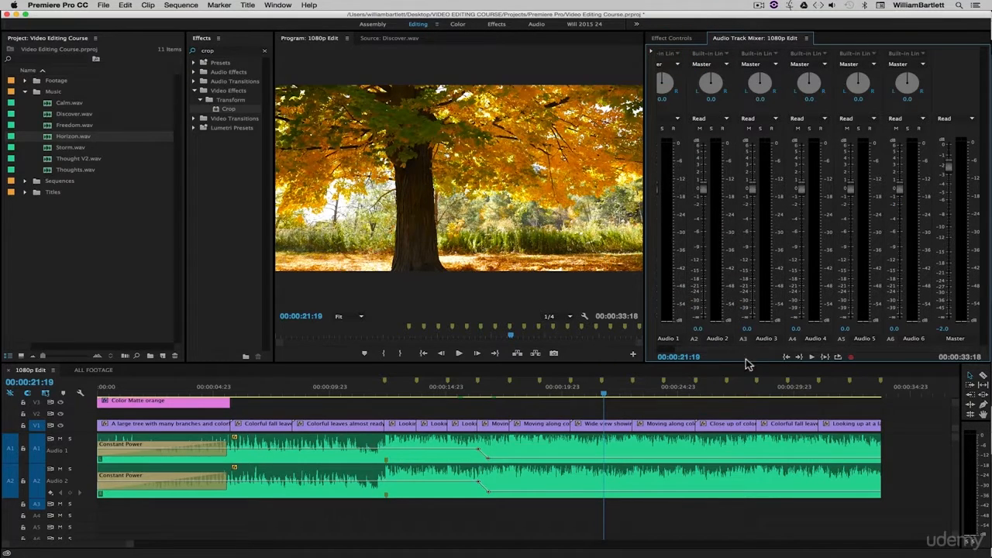
click(652, 55)
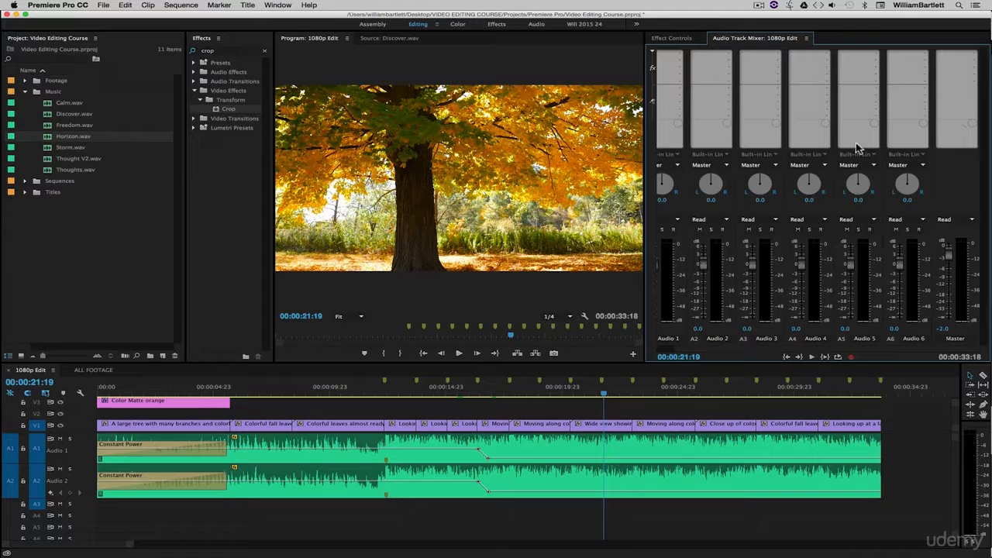
click(954, 343)
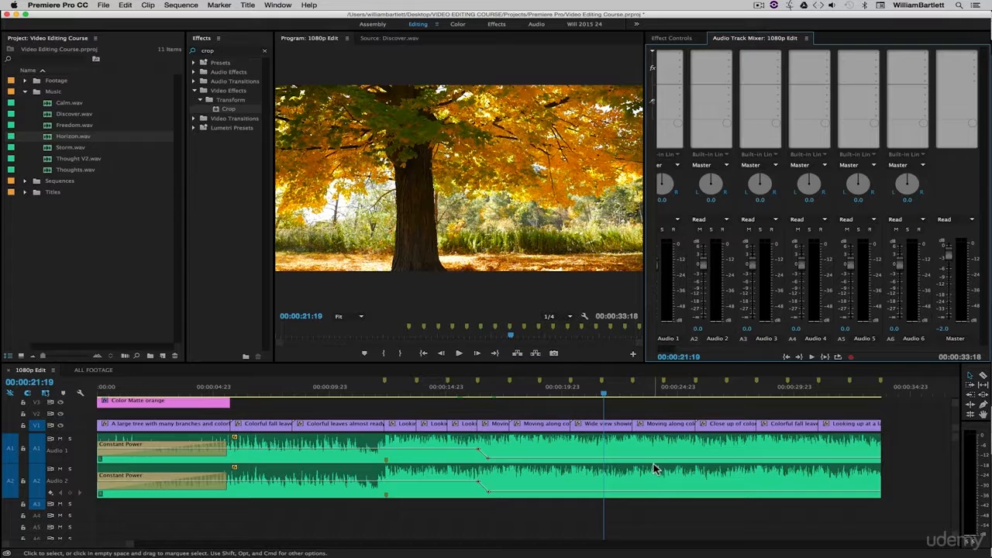
click(975, 56)
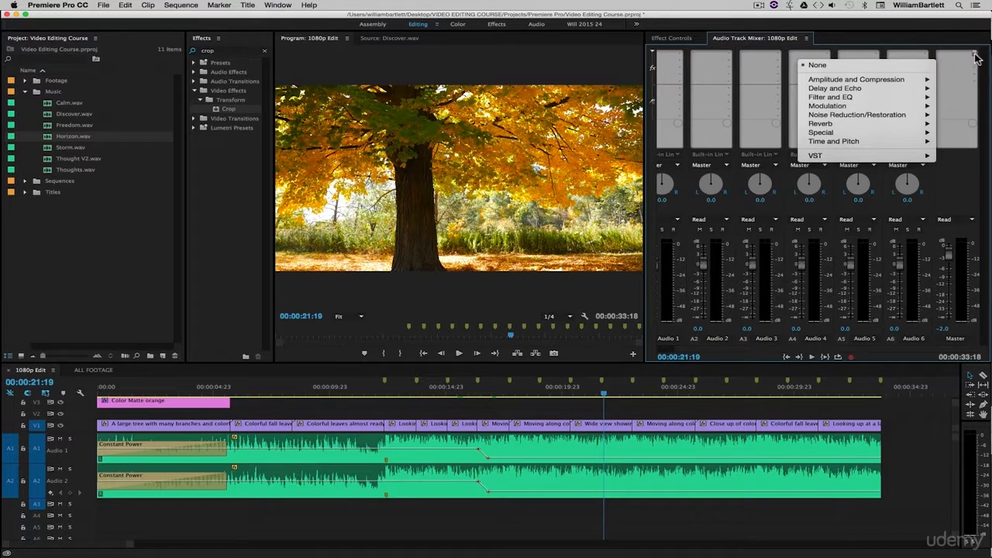
mouse_move(839, 100)
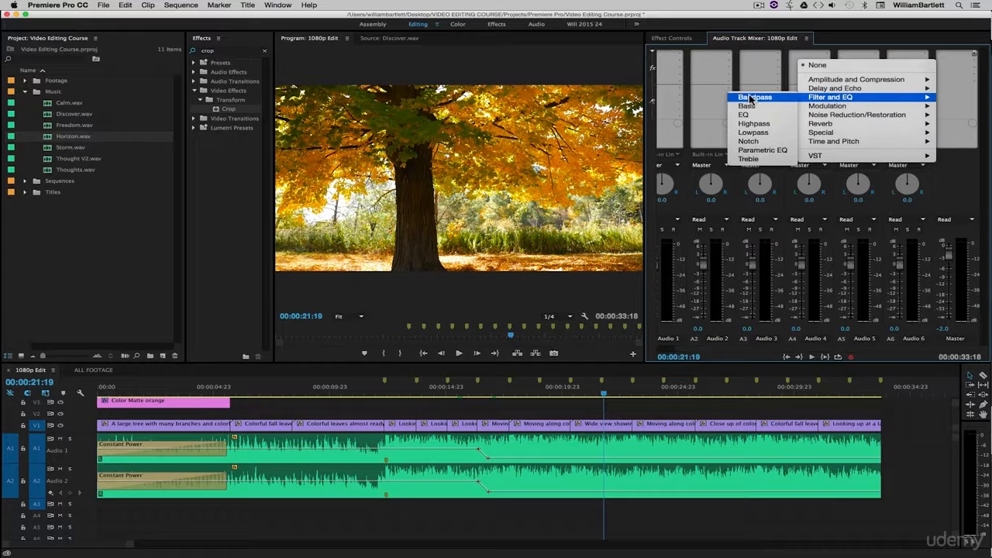
click(754, 117)
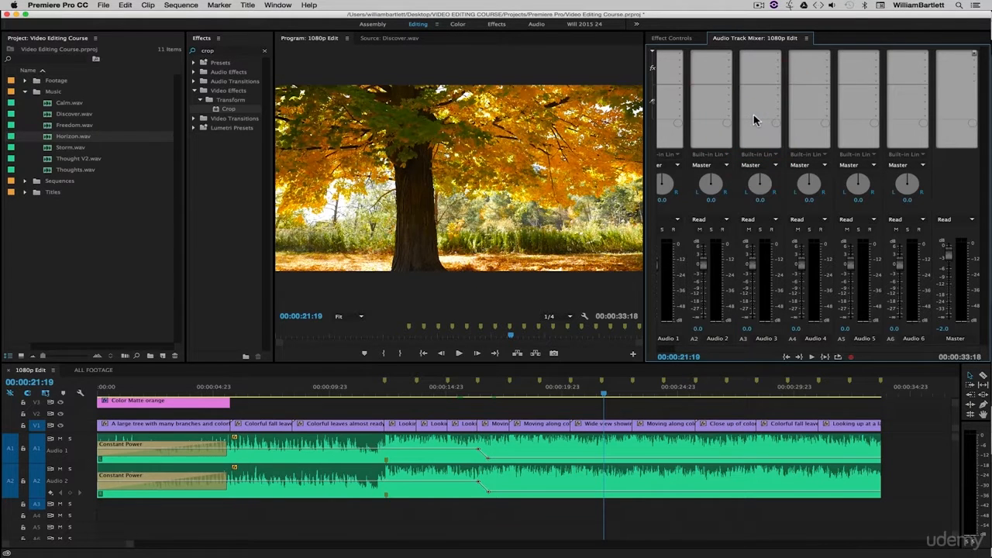
Step: Open the Master track's EQ effect for editing and reposition its editor window
right_click(956, 58)
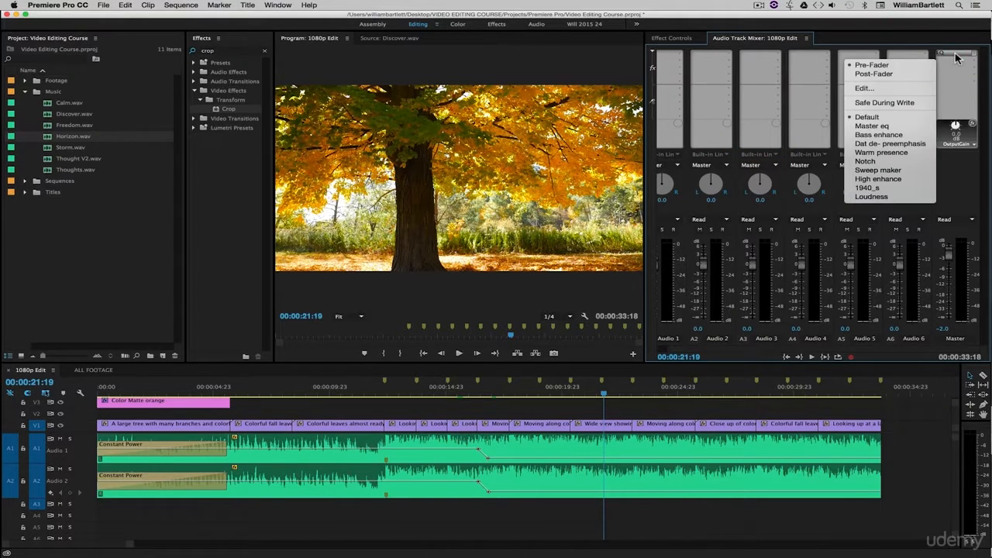
click(876, 90)
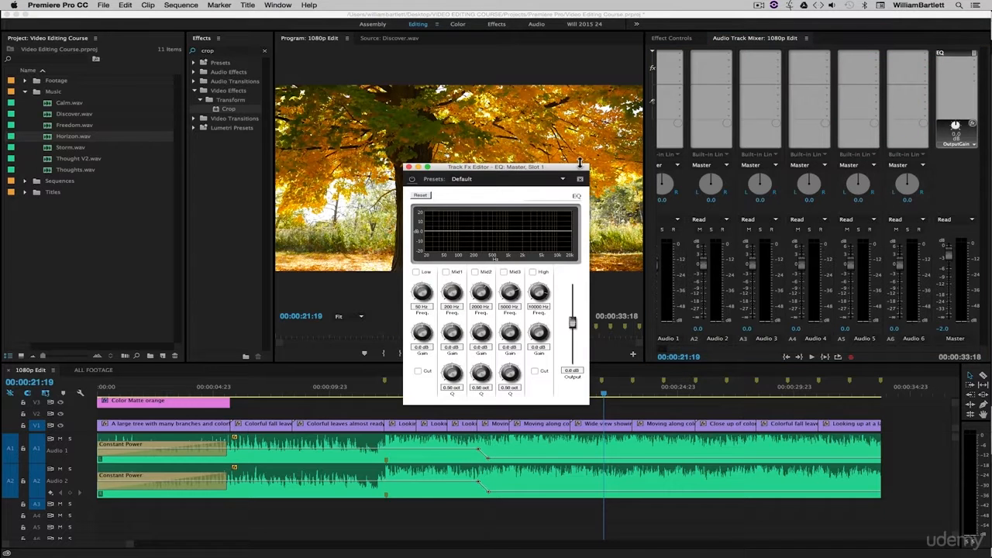
drag(510, 172, 494, 147)
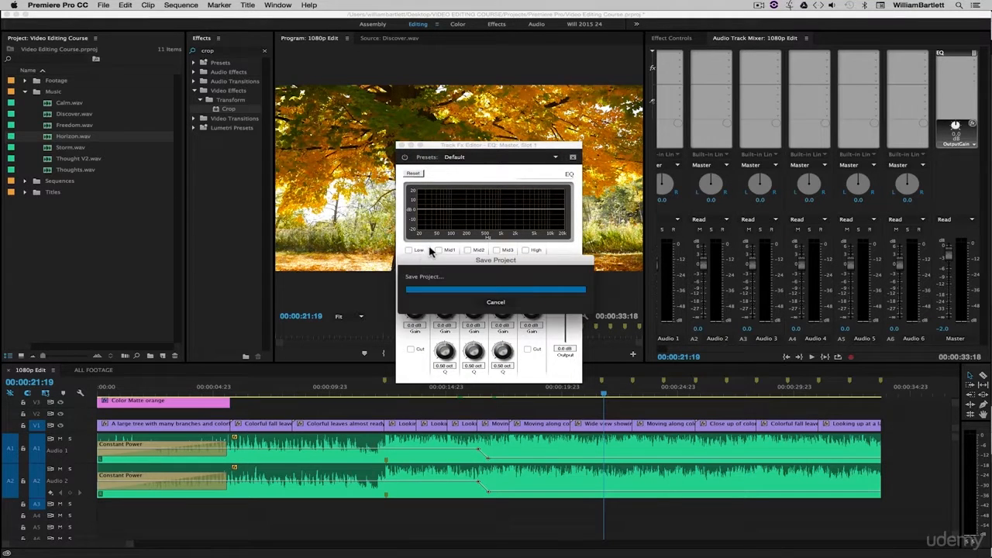
Step: Enable the Low, Mid1, Mid2, Mid3 and High bands of the Master EQ and raise the Mid1 gain to about 7.3 dB
click(526, 251)
click(497, 250)
click(467, 251)
click(439, 251)
click(410, 251)
mouse_move(463, 209)
mouse_down()
mouse_move(470, 194)
mouse_move(472, 224)
mouse_move(472, 203)
mouse_up()
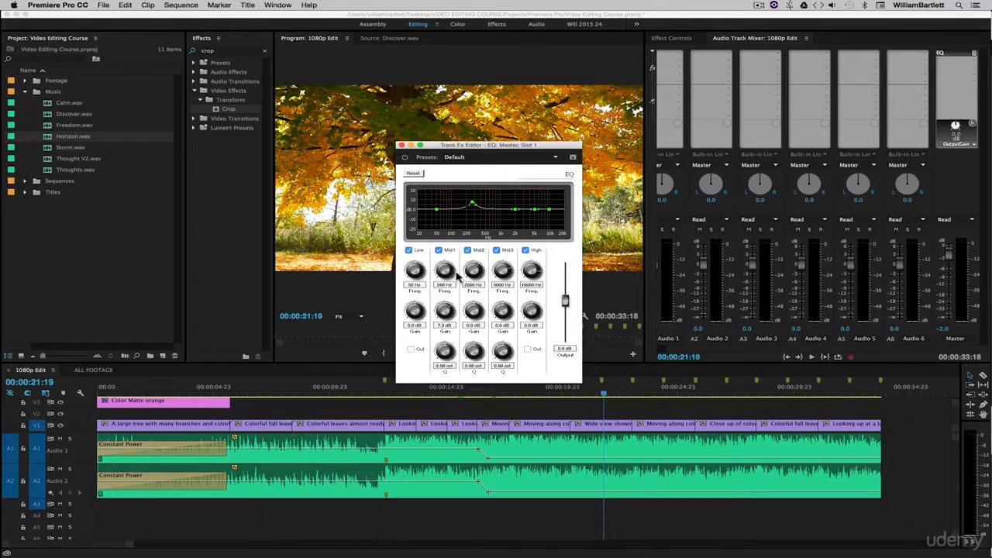
Step: Reset the Master EQ, setting Mid1 to about -9.1 dB at 177 Hz and Mid3 to about 5.5 dB at 4138 Hz
click(413, 174)
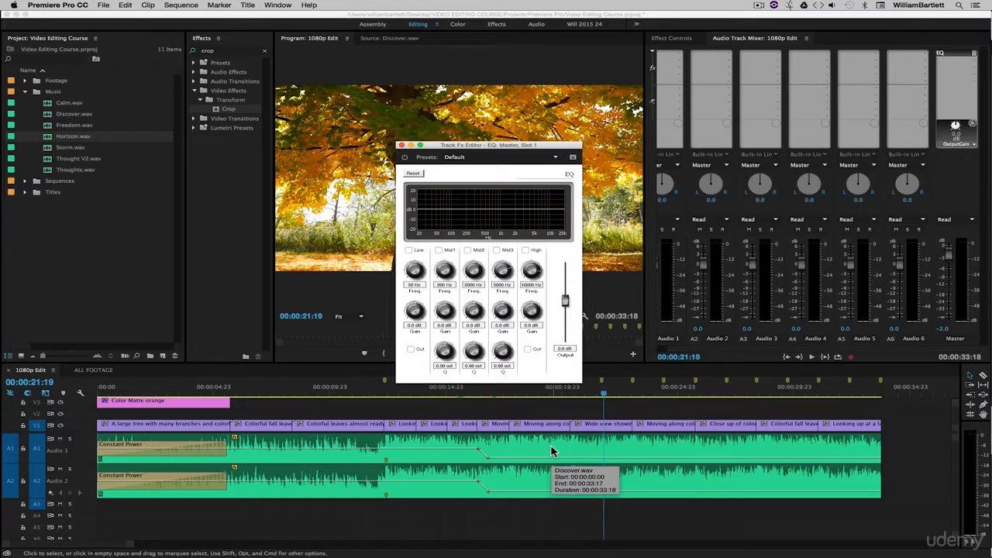
click(497, 250)
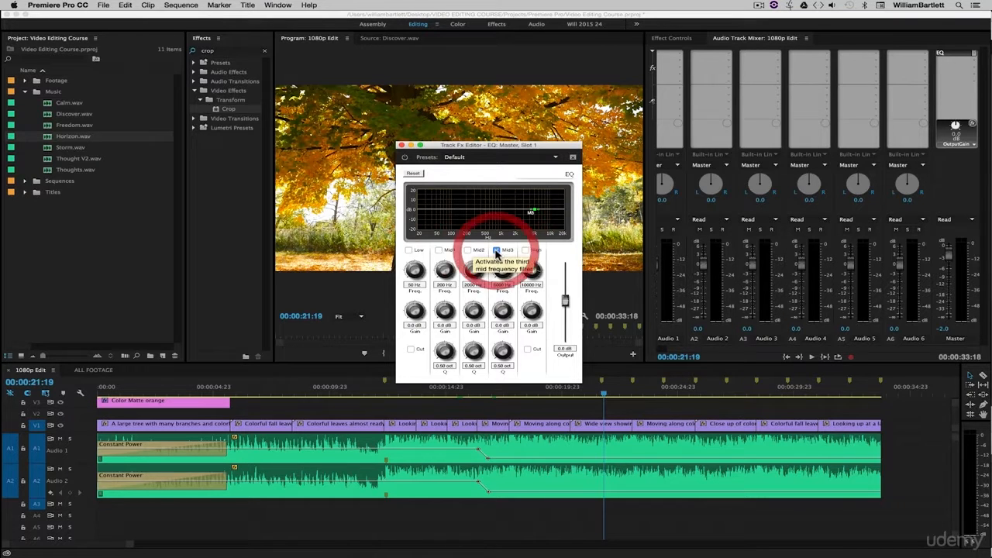
click(440, 250)
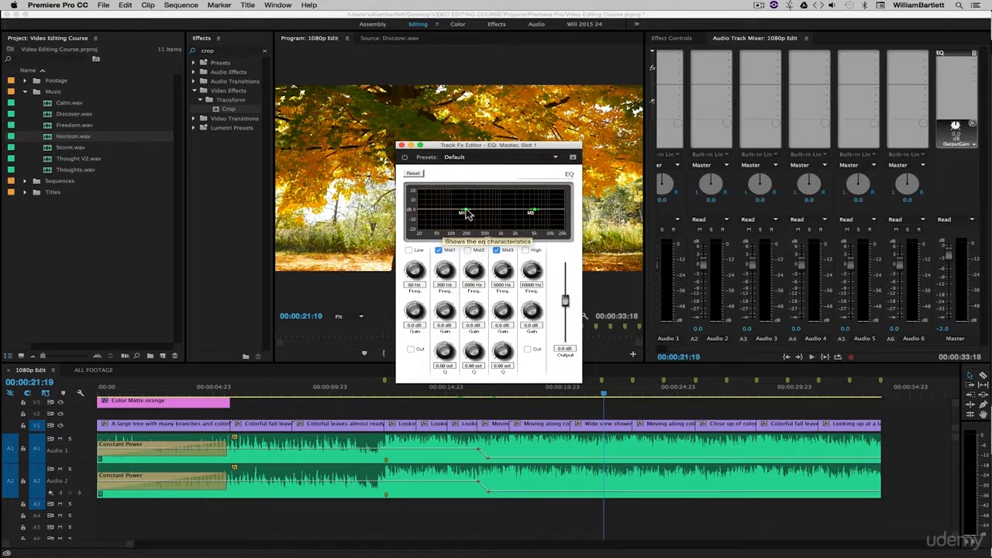
drag(465, 214, 462, 217)
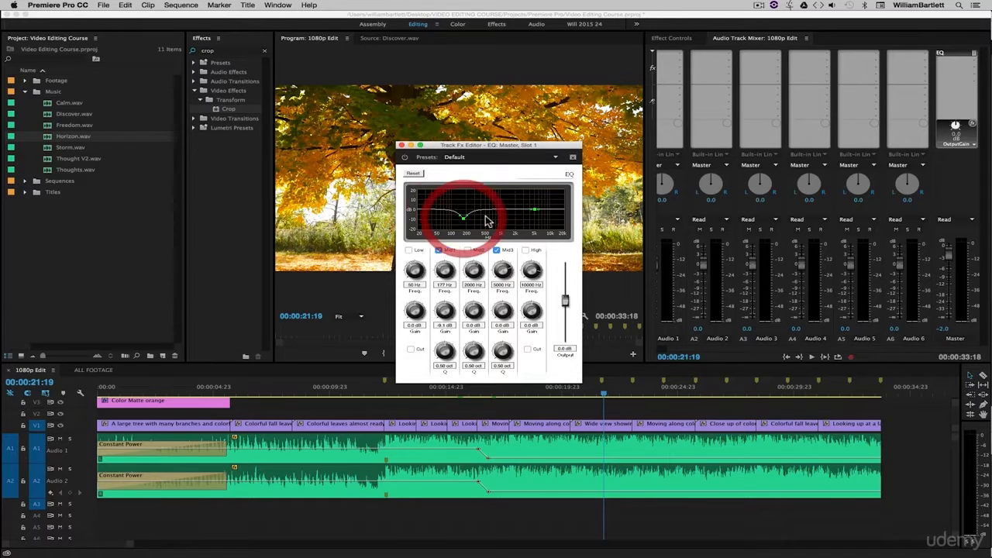
click(531, 207)
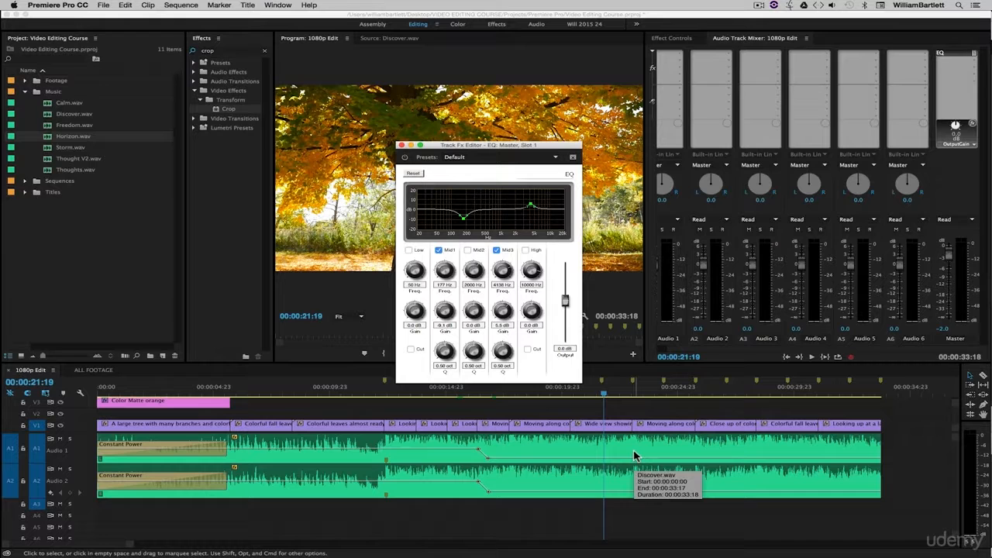
Step: Disable the Mid1 and Mid3 bands and remove the EQ effect from the Master track
click(439, 250)
click(496, 250)
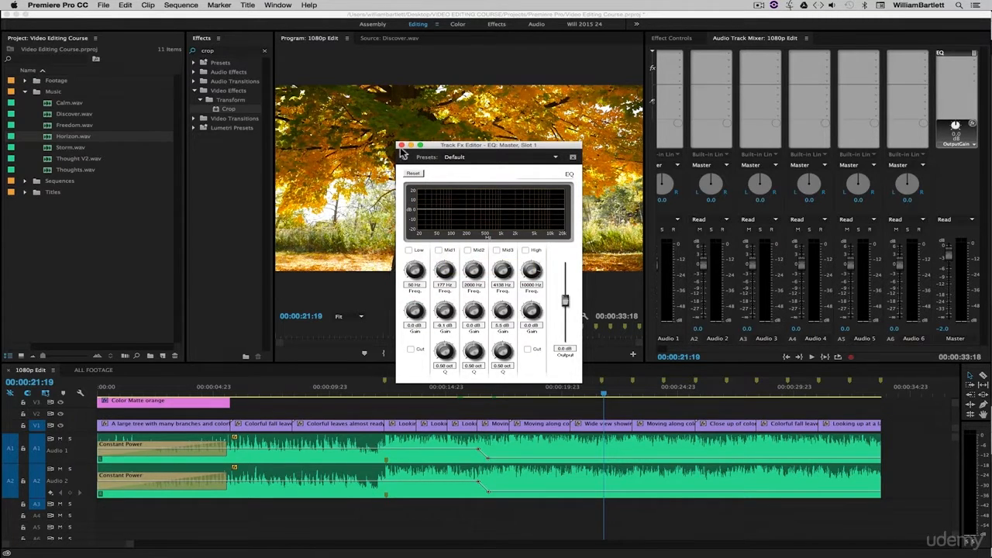
click(400, 145)
click(956, 60)
click(900, 62)
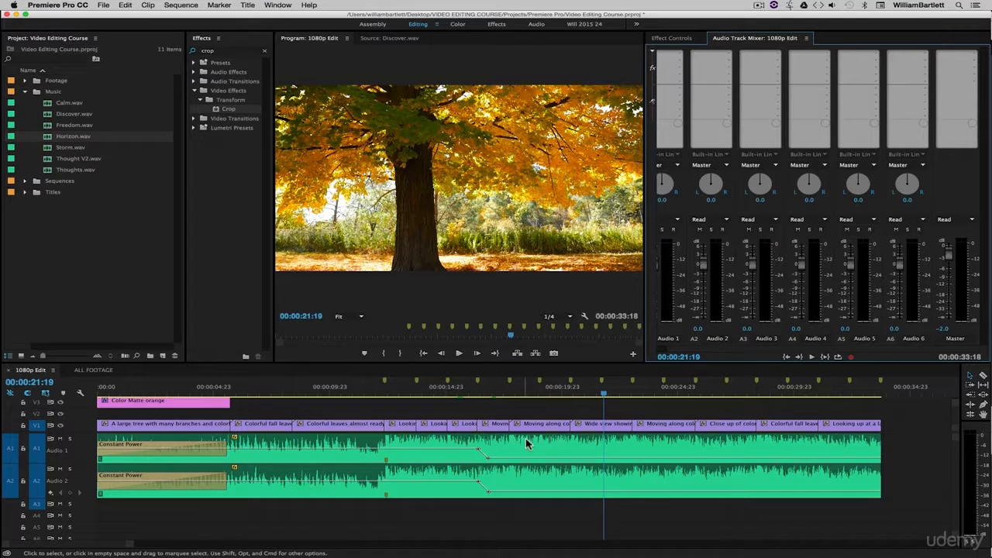
Step: Add the EQ effect from Filter and EQ to Audio 3's first slot and open it for editing
click(97, 511)
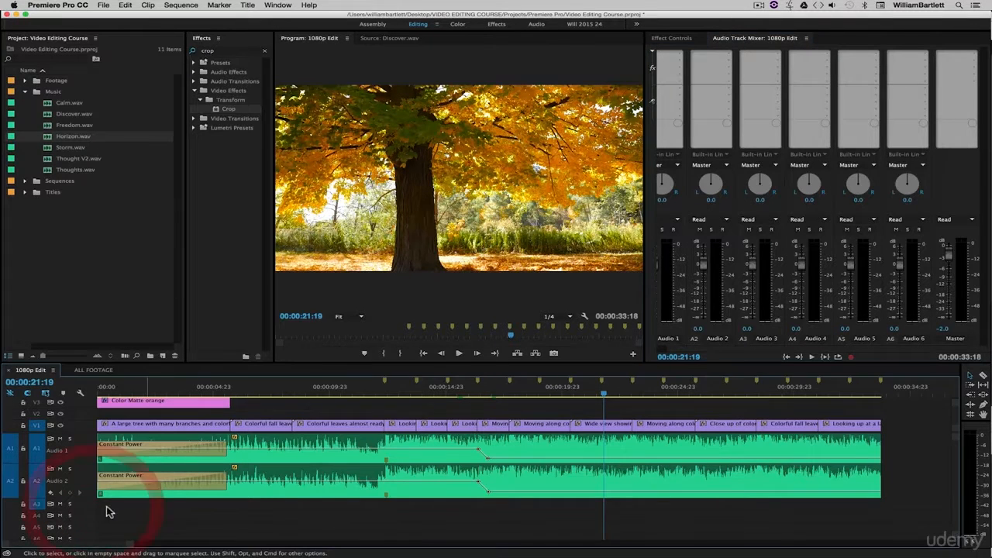
click(748, 346)
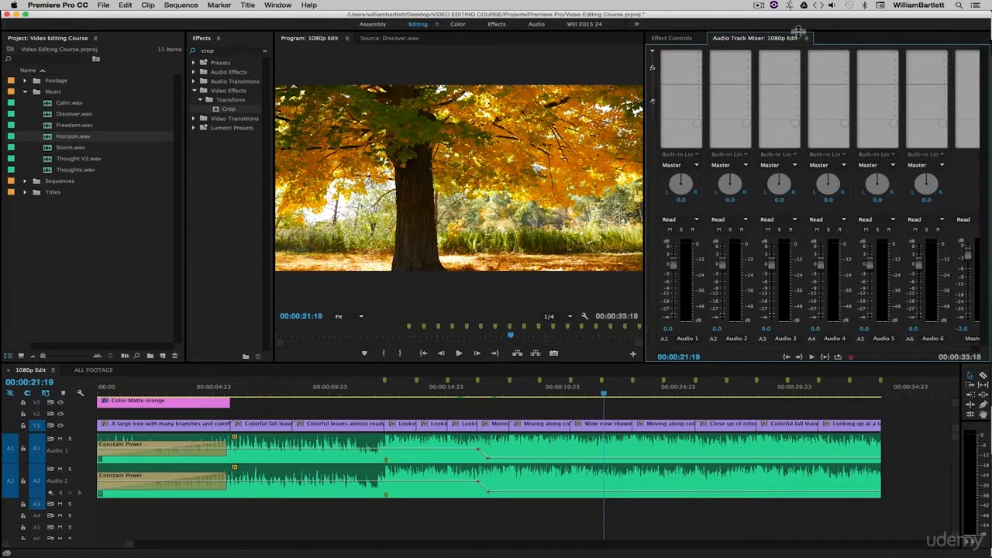
click(796, 54)
mouse_move(808, 100)
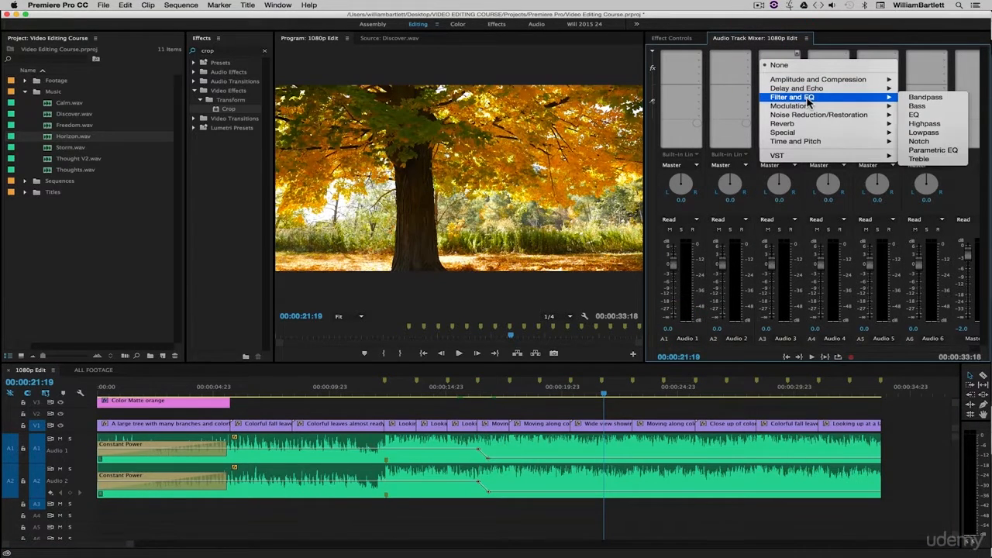
click(960, 117)
right_click(774, 56)
click(783, 89)
Step: Enable the Low and High bands of Audio 3's EQ, cutting Low to -20 dB at about 21 Hz and lowering High
click(416, 272)
click(534, 272)
drag(441, 233, 424, 261)
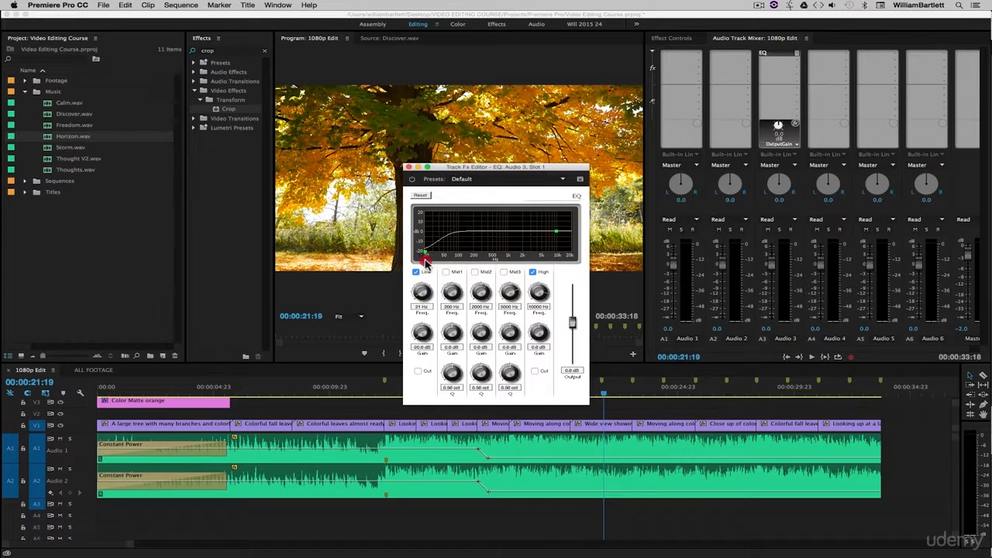
drag(556, 231, 567, 255)
Step: Select the Discover.wav music clip on the Audio 1 and Audio 2 tracks of the sequence
click(581, 439)
click(579, 443)
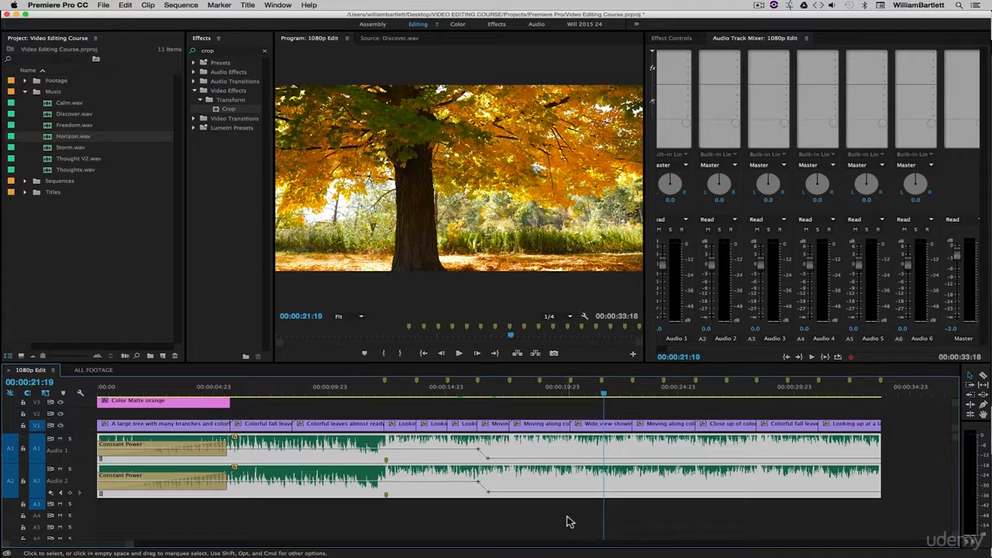
click(588, 445)
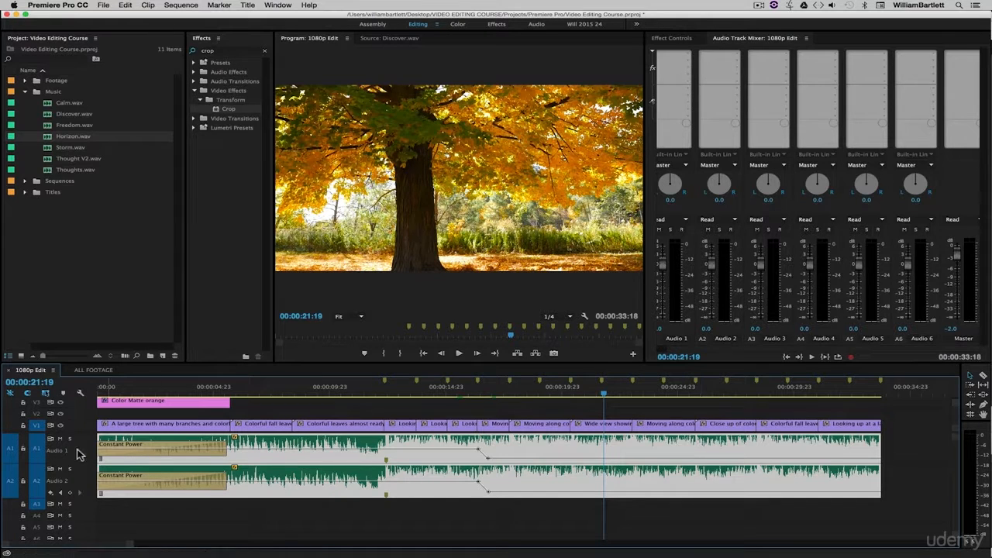
Step: Add the Reverb effect to Audio 1's first slot in the mixer and open it for editing
click(654, 355)
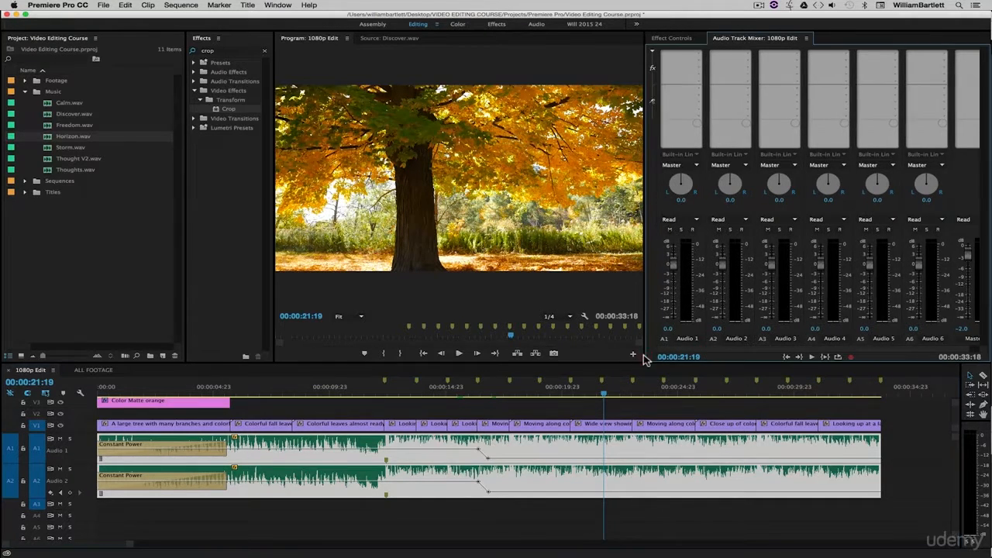
click(699, 55)
mouse_move(744, 124)
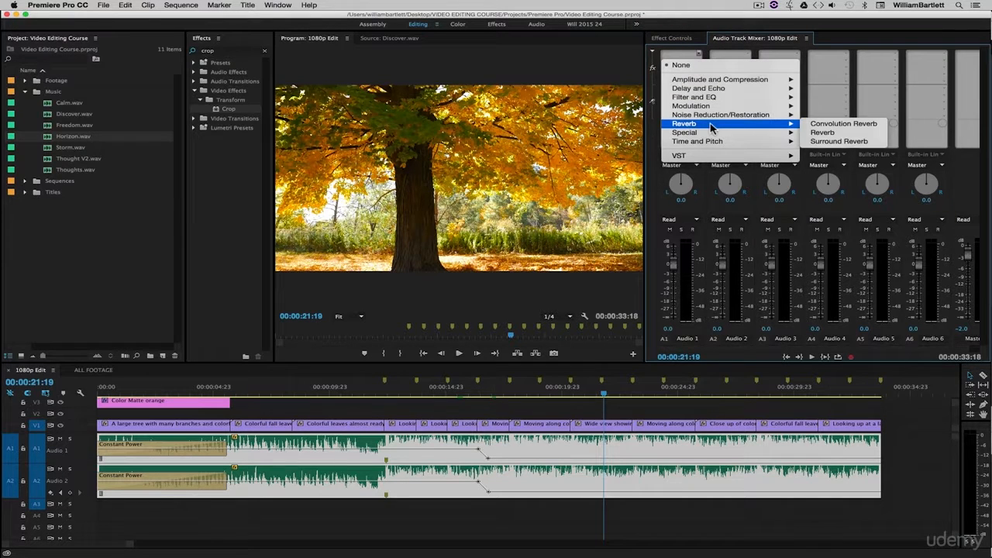
click(849, 133)
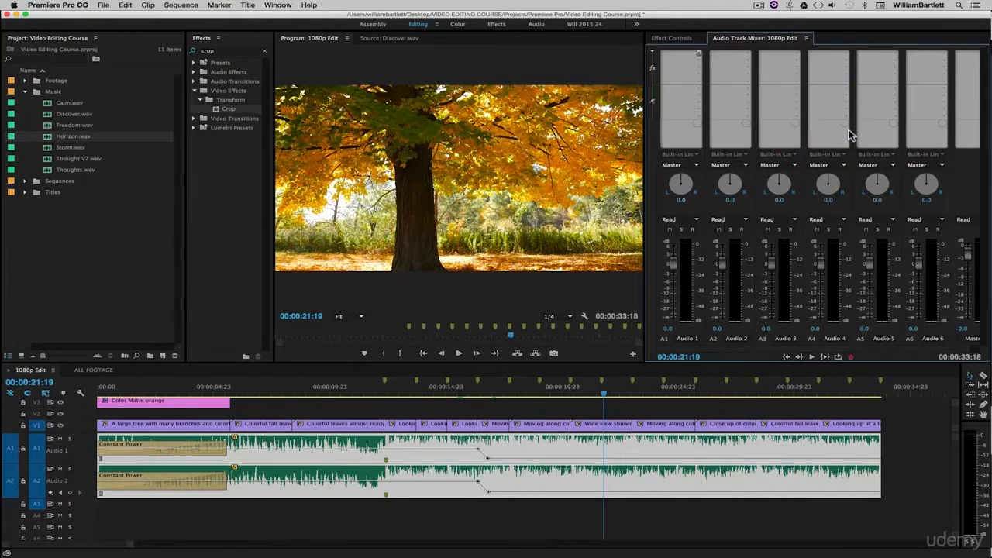
right_click(682, 54)
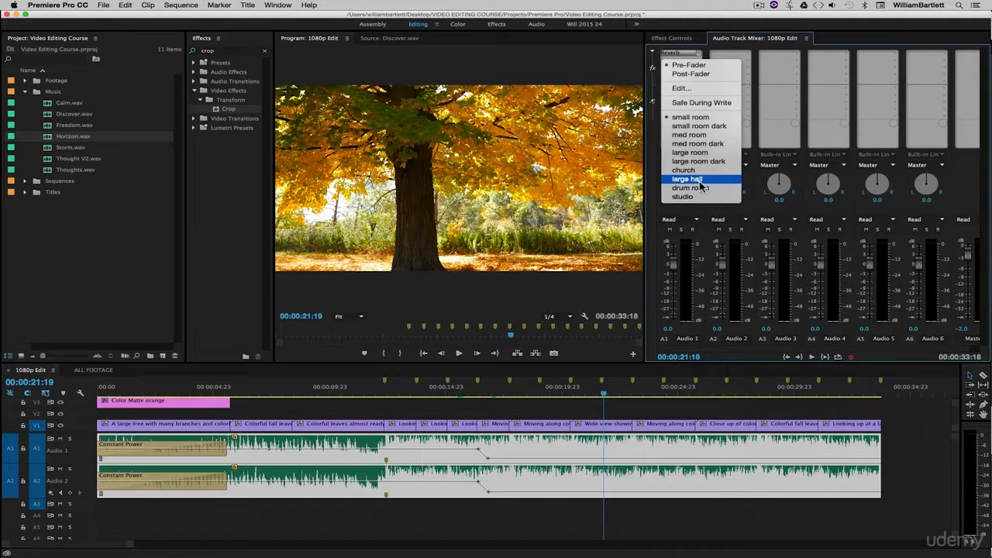
click(686, 86)
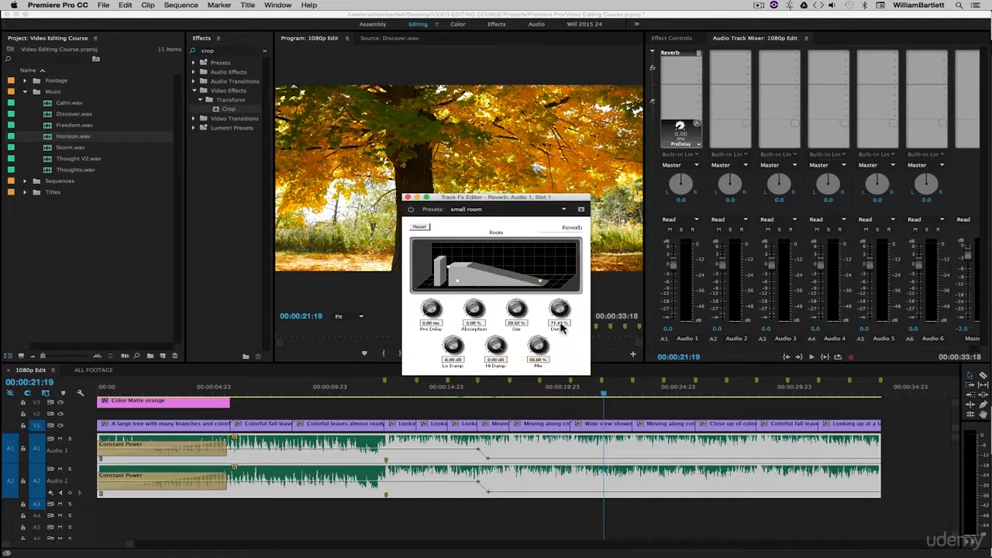
Step: Lower the Mix amount of Audio 1's Reverb, close its editor and remove the effect from the track
drag(537, 343, 513, 366)
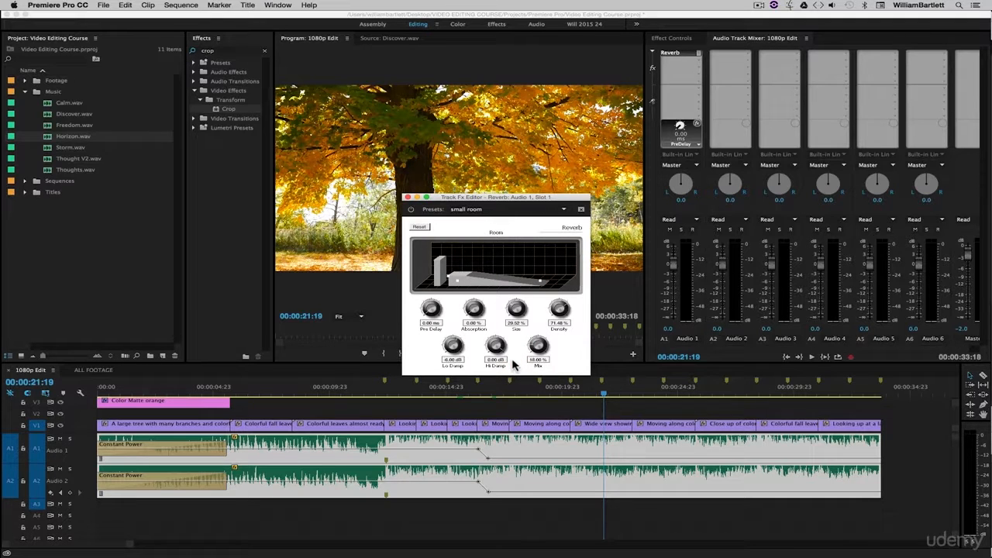
drag(512, 363, 513, 359)
click(407, 198)
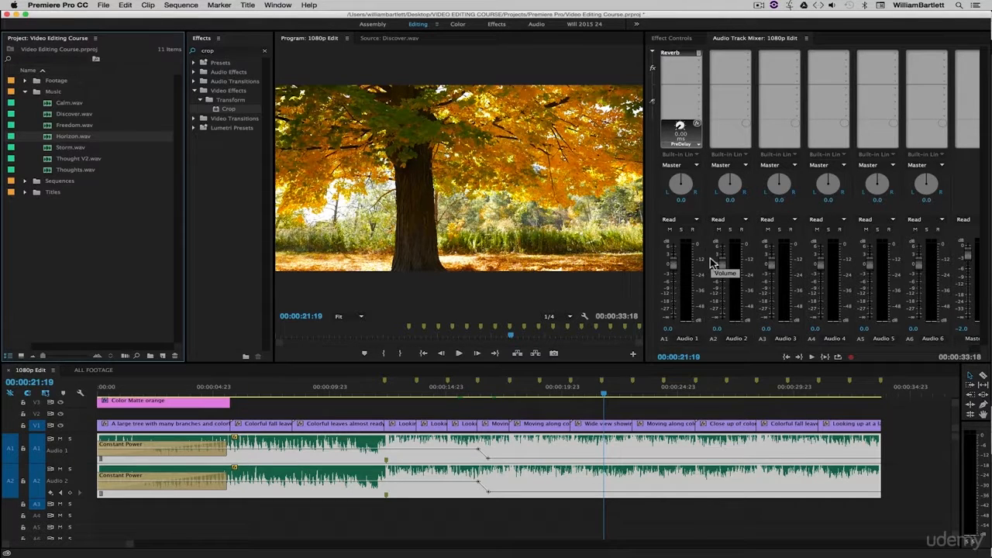
click(698, 53)
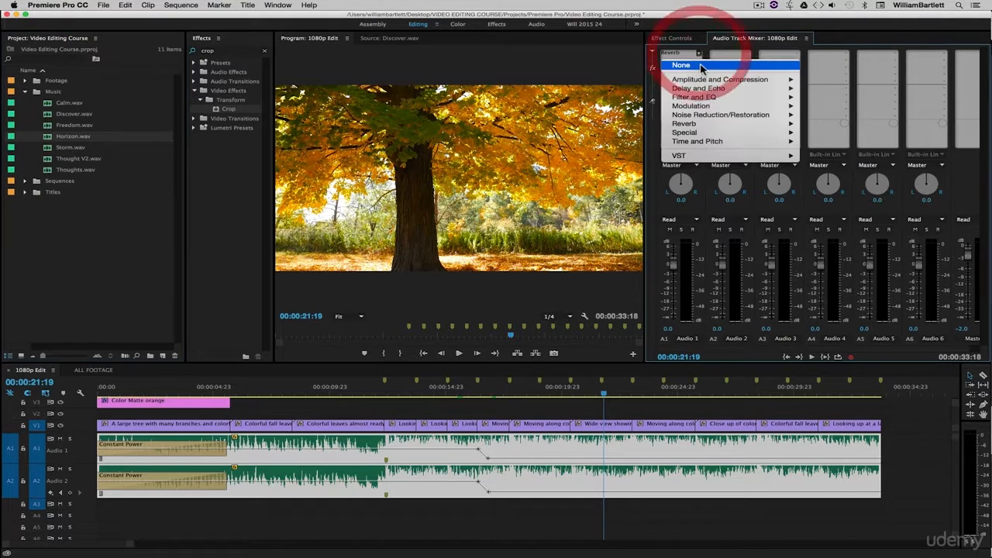
click(700, 66)
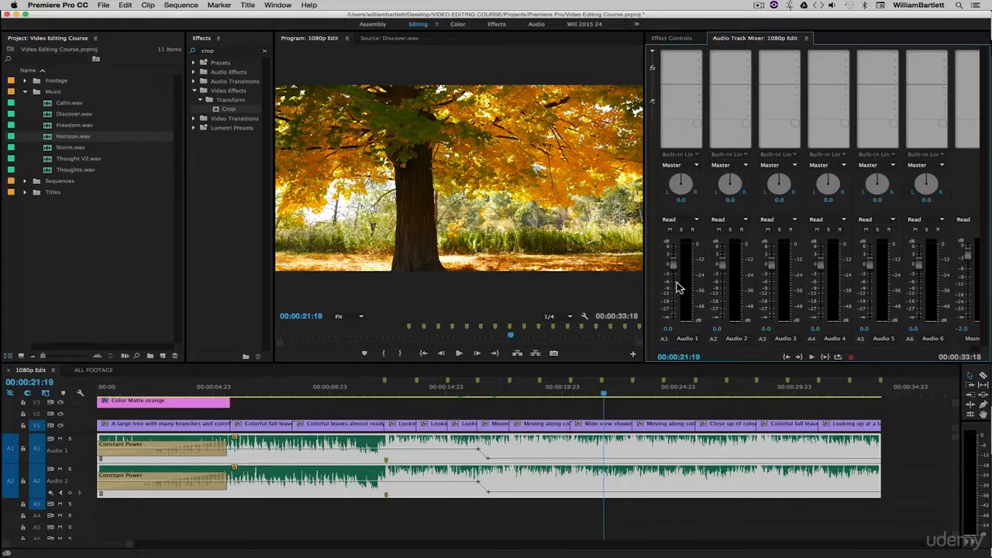
Step: Look through the Noise Reduction/Restoration effects available for Audio 1 without applying one
click(701, 56)
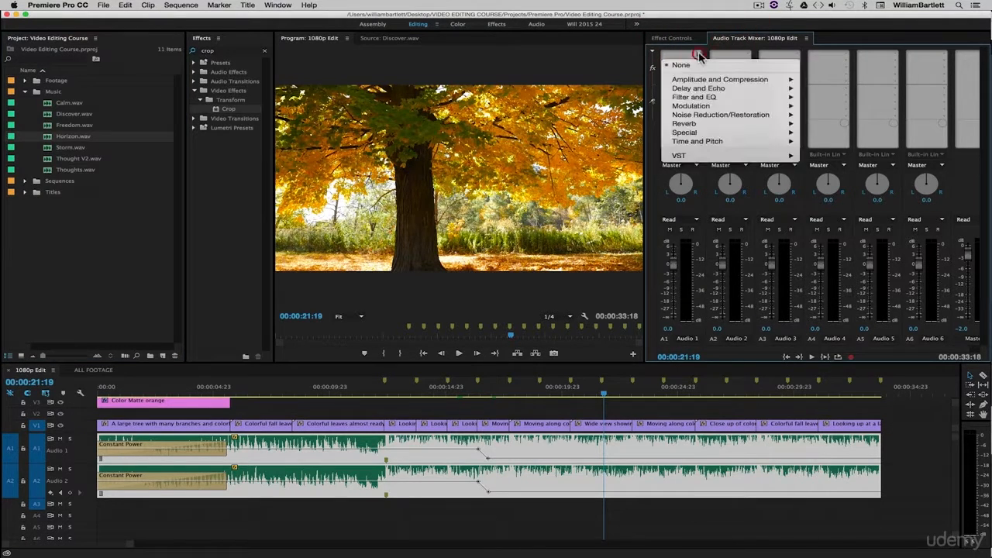
mouse_move(713, 125)
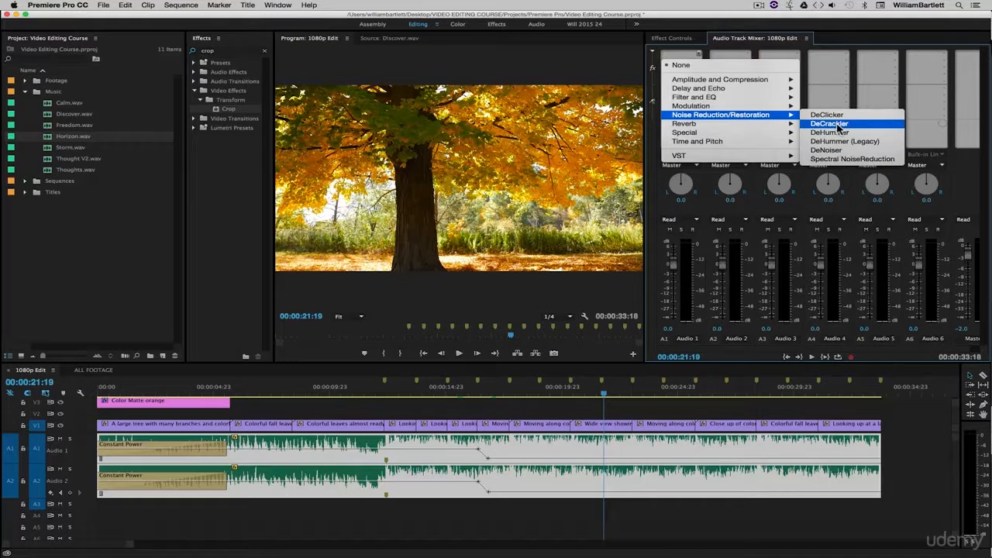
click(740, 410)
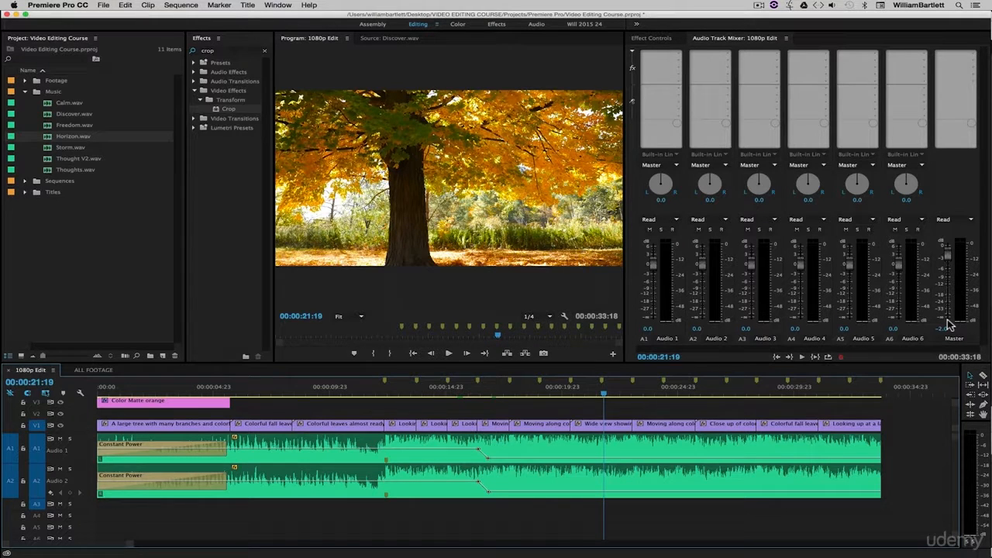
Step: Add the Mastering effect from Special to the Master track's fifth slot and give it the Subtle Clarity preset
click(973, 81)
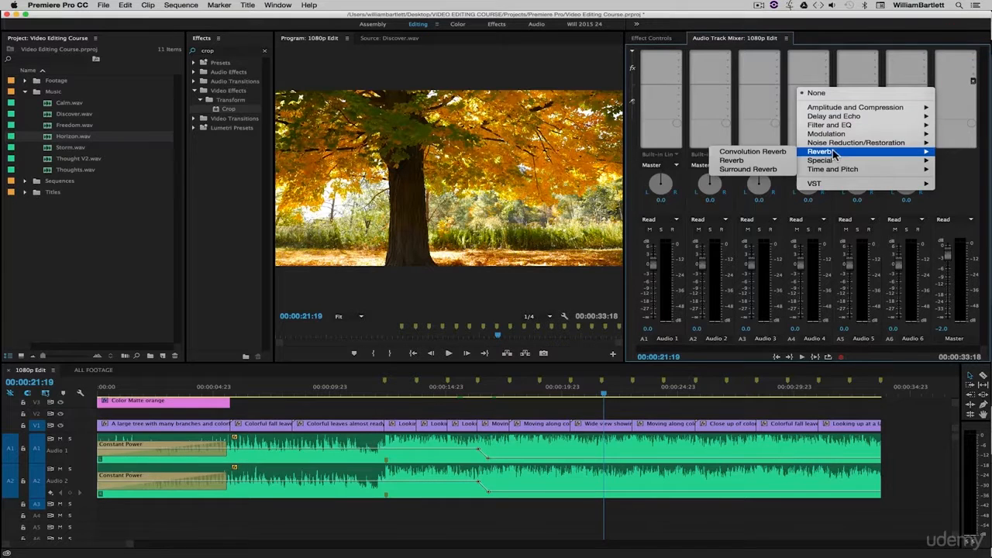
mouse_move(836, 164)
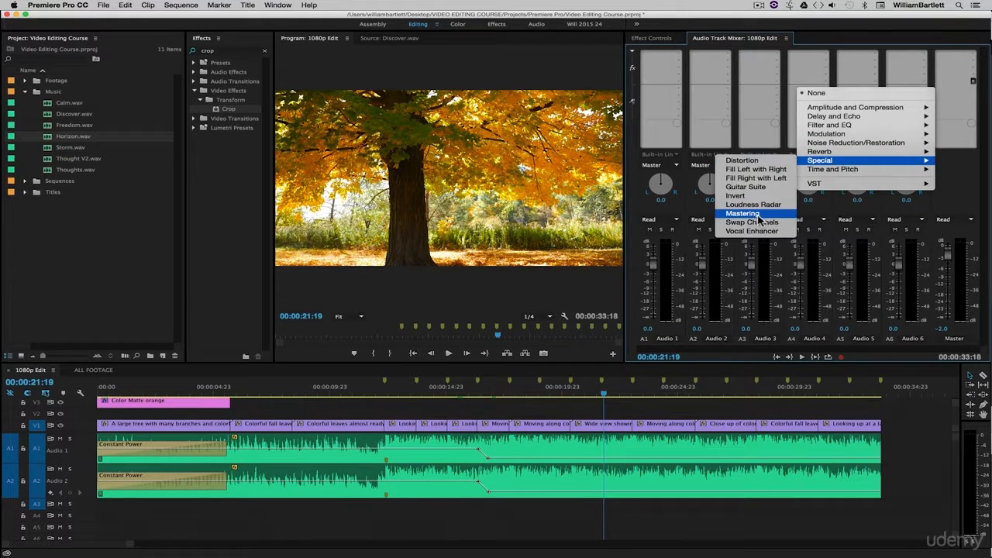
click(756, 214)
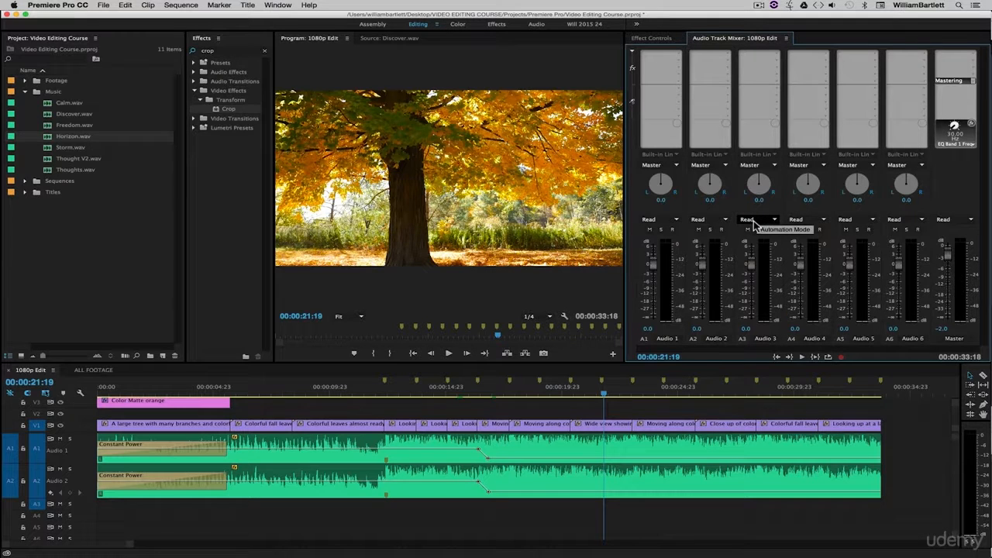
right_click(938, 81)
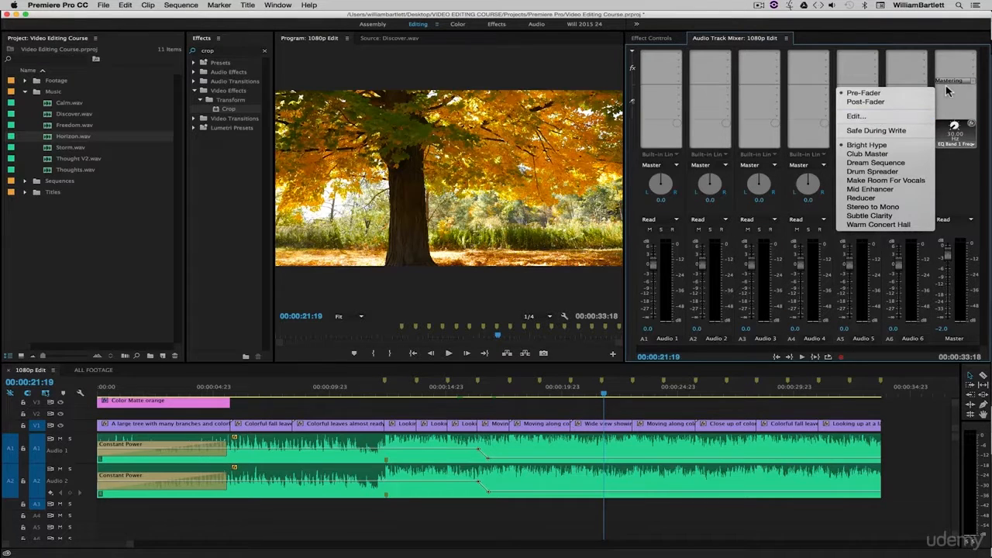
click(864, 117)
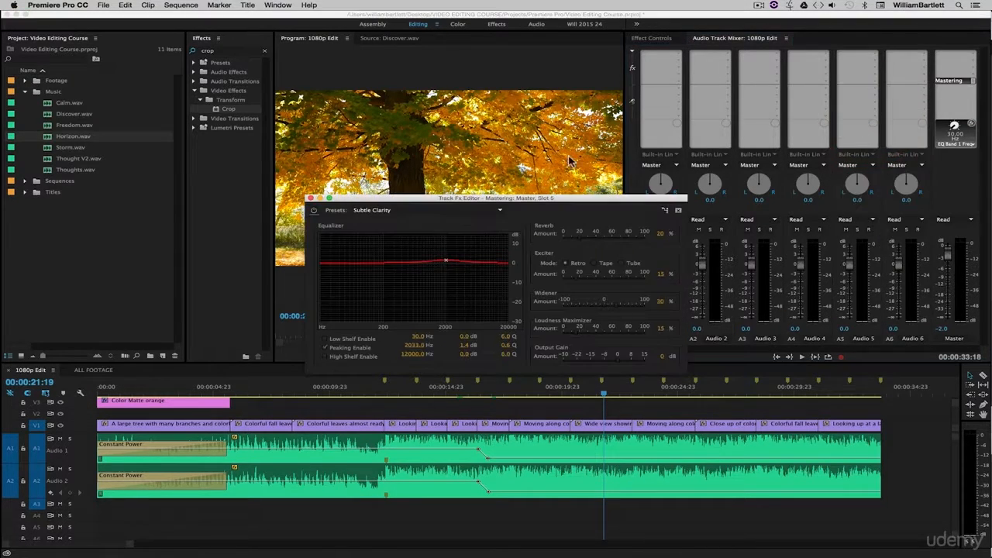
click(457, 210)
click(394, 289)
Step: Enable the Mastering equalizer's Low Shelf at -11.4 dB and its High Shelf at about -12 dB gain
click(465, 338)
click(325, 339)
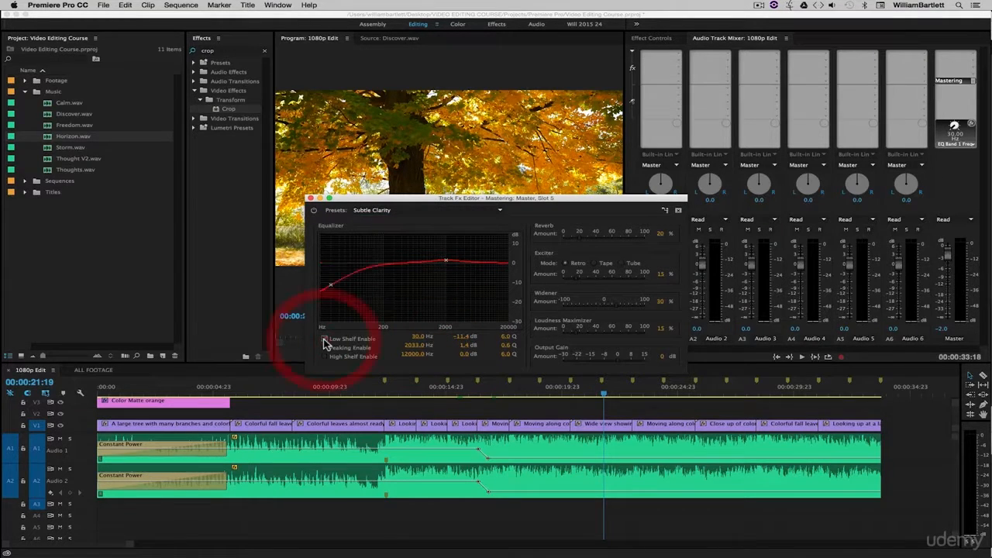
click(324, 356)
drag(464, 354, 439, 362)
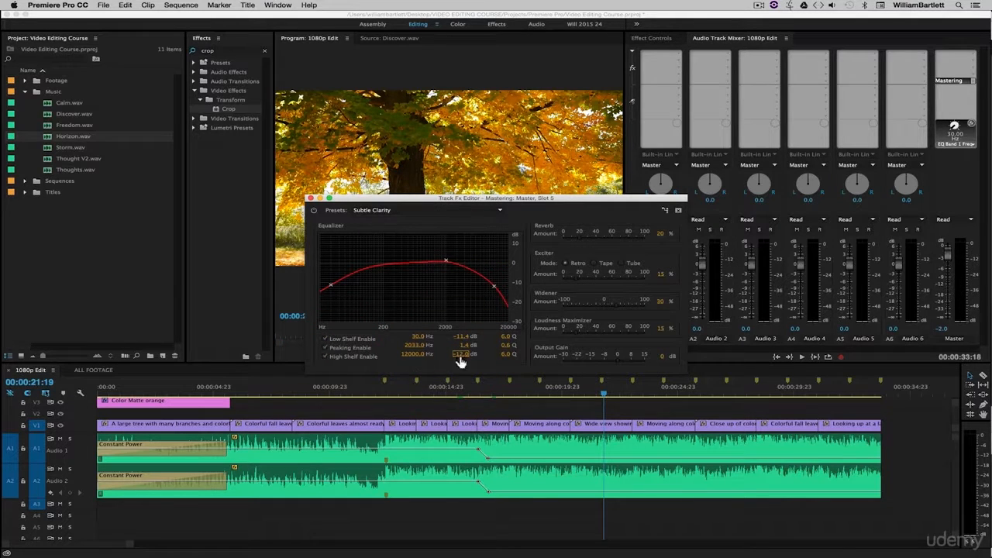
Step: Set the High Shelf and Low Shelf gains of the Mastering equalizer to 0 dB and disable both shelves
click(460, 353)
text(0)
click(463, 336)
text(0)
click(325, 338)
click(325, 356)
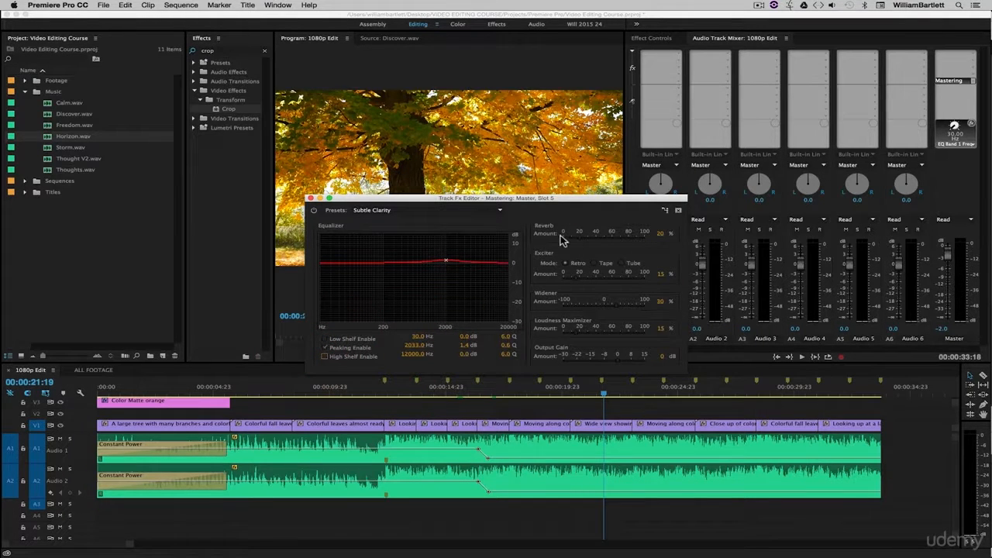
Step: Set the Mastering effect's Reverb amount to 5%
click(659, 233)
text(5)
click(668, 258)
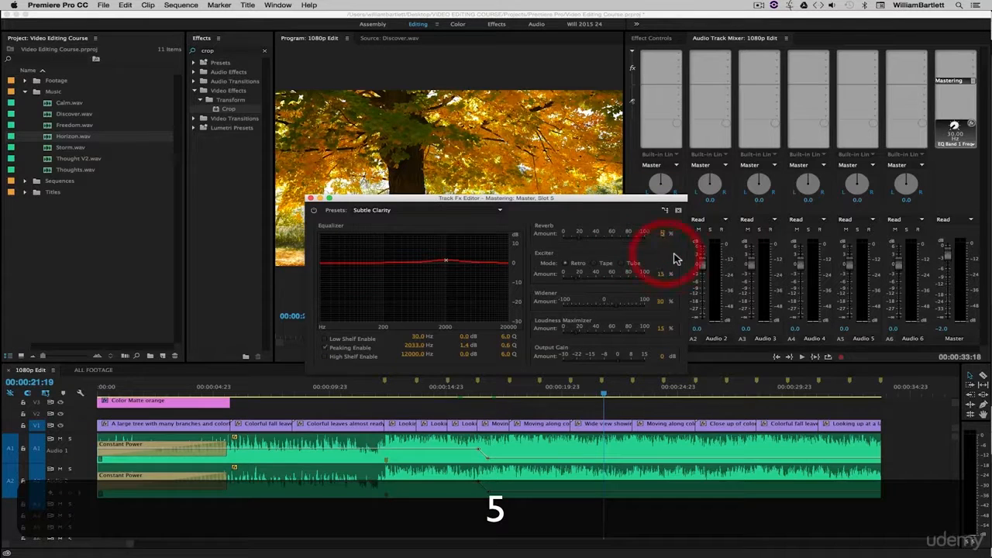